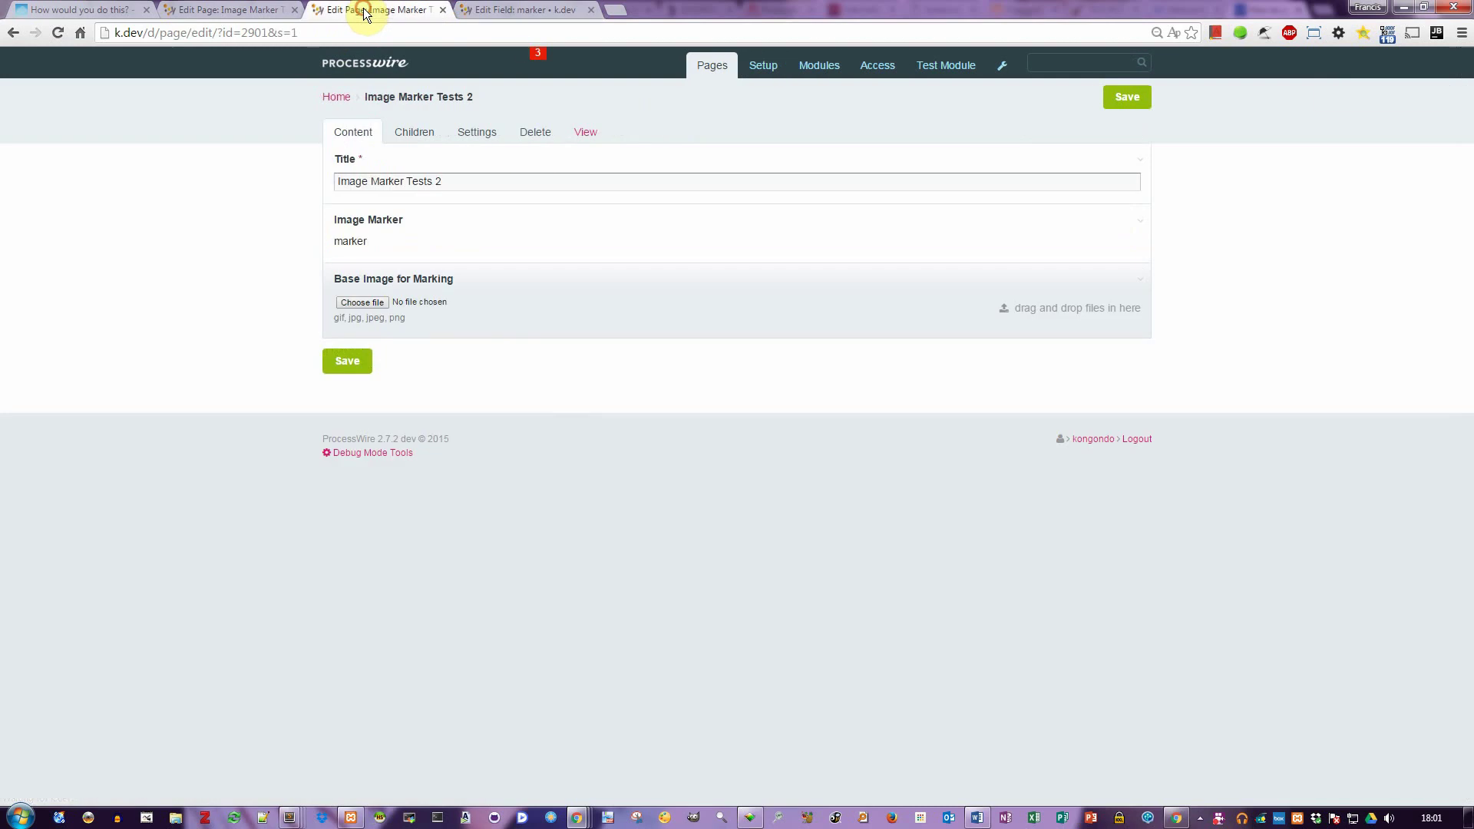
- Reload the Image Marker Tests 2 page to check how it handles a blank base image file field
{"action": "left_click", "coordinate": [58, 33]}
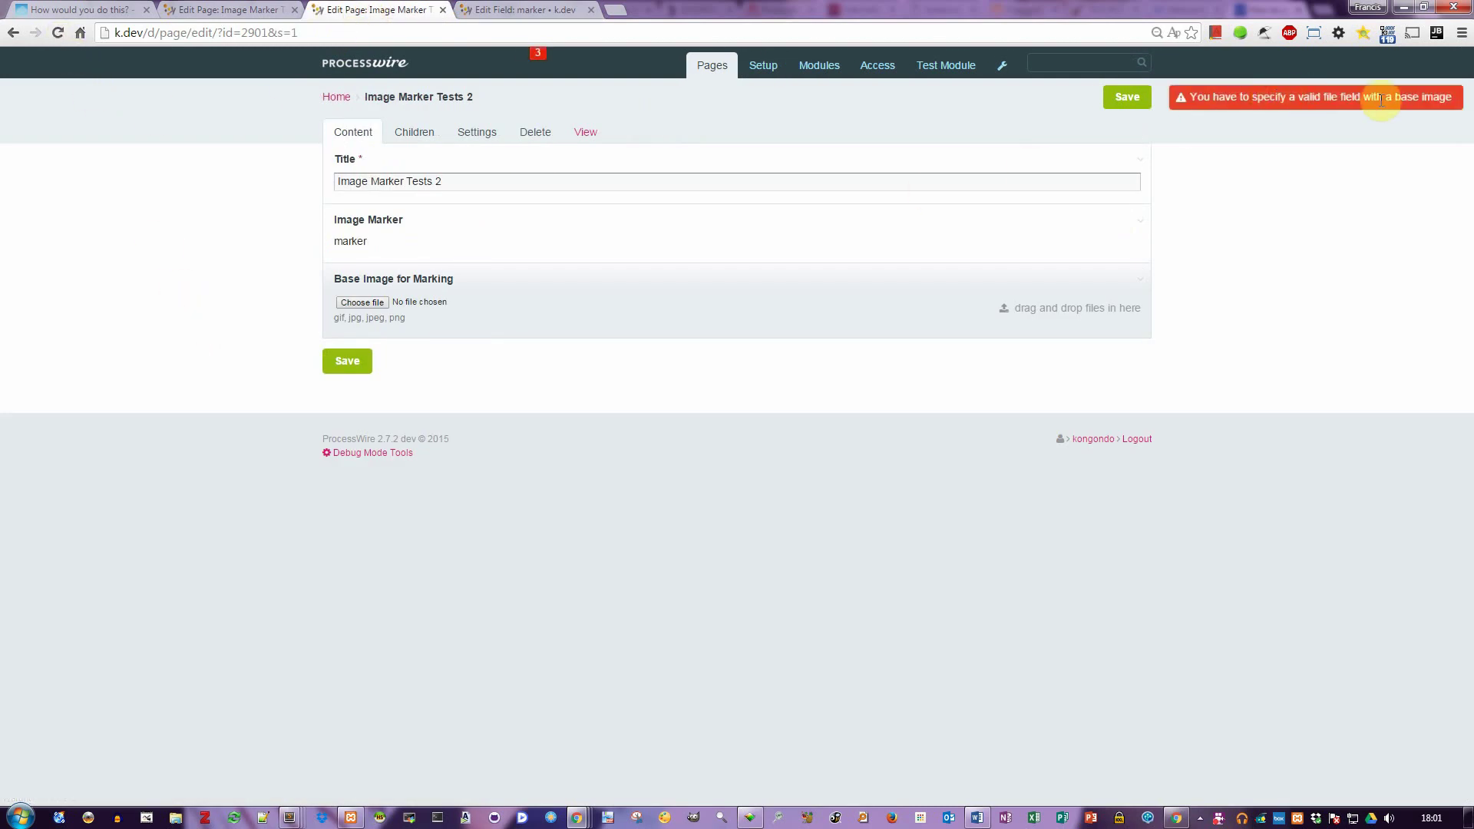
{"action": "left_click", "coordinate": [1397, 96]}
- Set the marker field's Base Image File Field to base_imagex, save it, and reload the Image Marker Tests 2 page to test it
{"action": "left_click", "coordinate": [509, 10]}
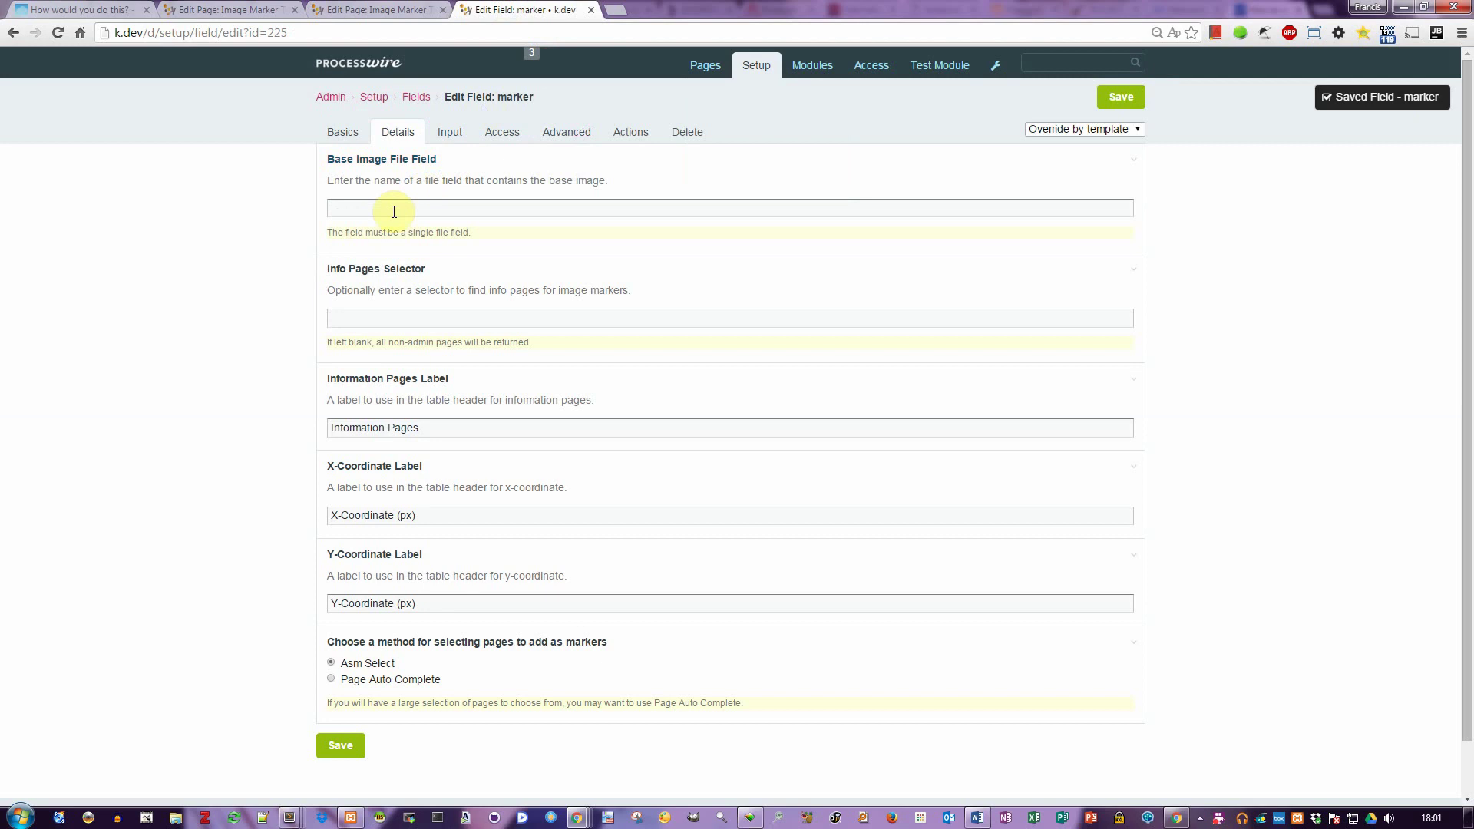
{"action": "left_click", "coordinate": [395, 208]}
{"action": "type", "text": "base_image"}
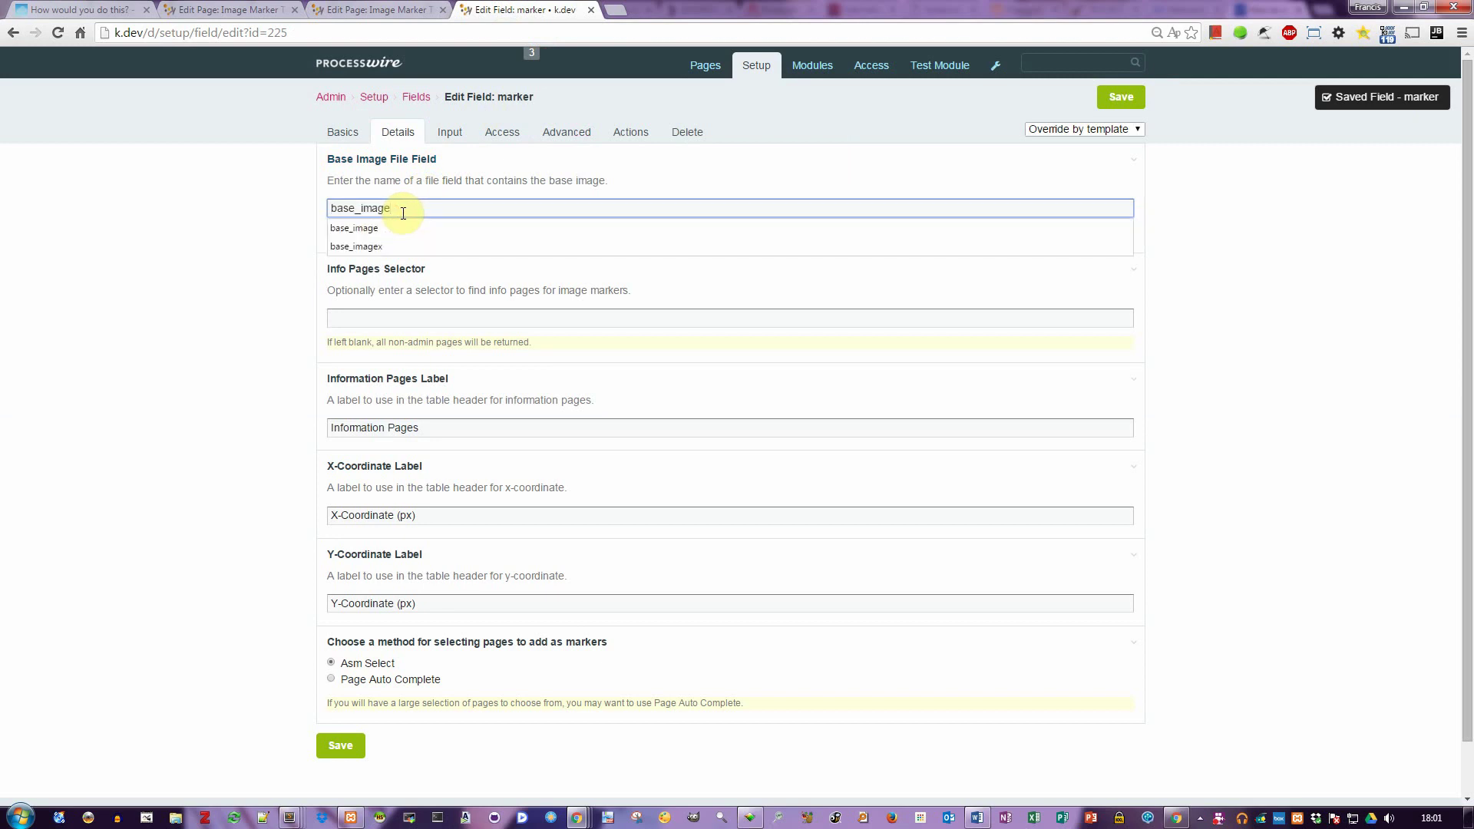
{"action": "type", "text": "x"}
{"action": "left_click", "coordinate": [1121, 97]}
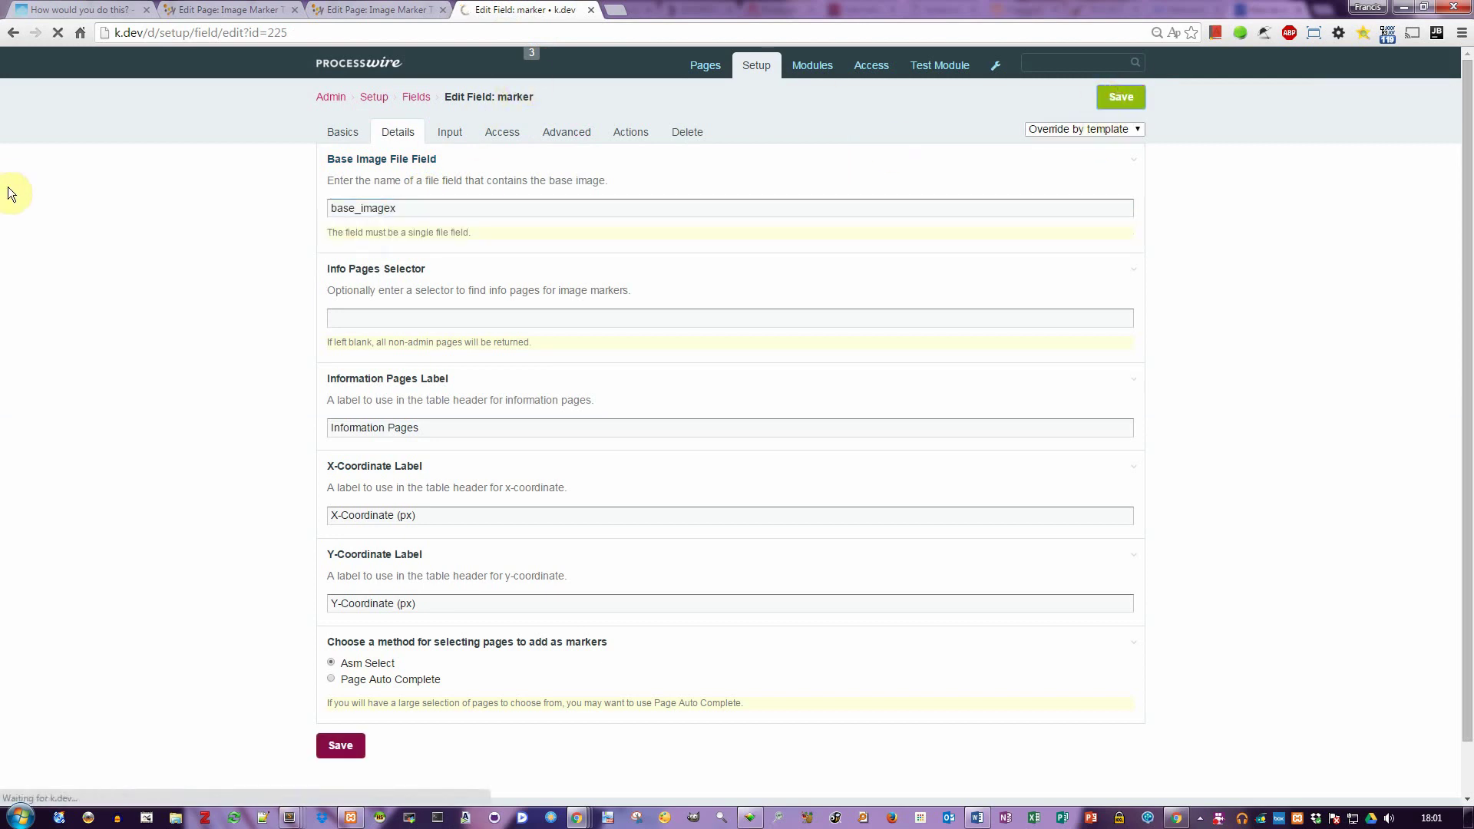
{"action": "left_click", "coordinate": [368, 10]}
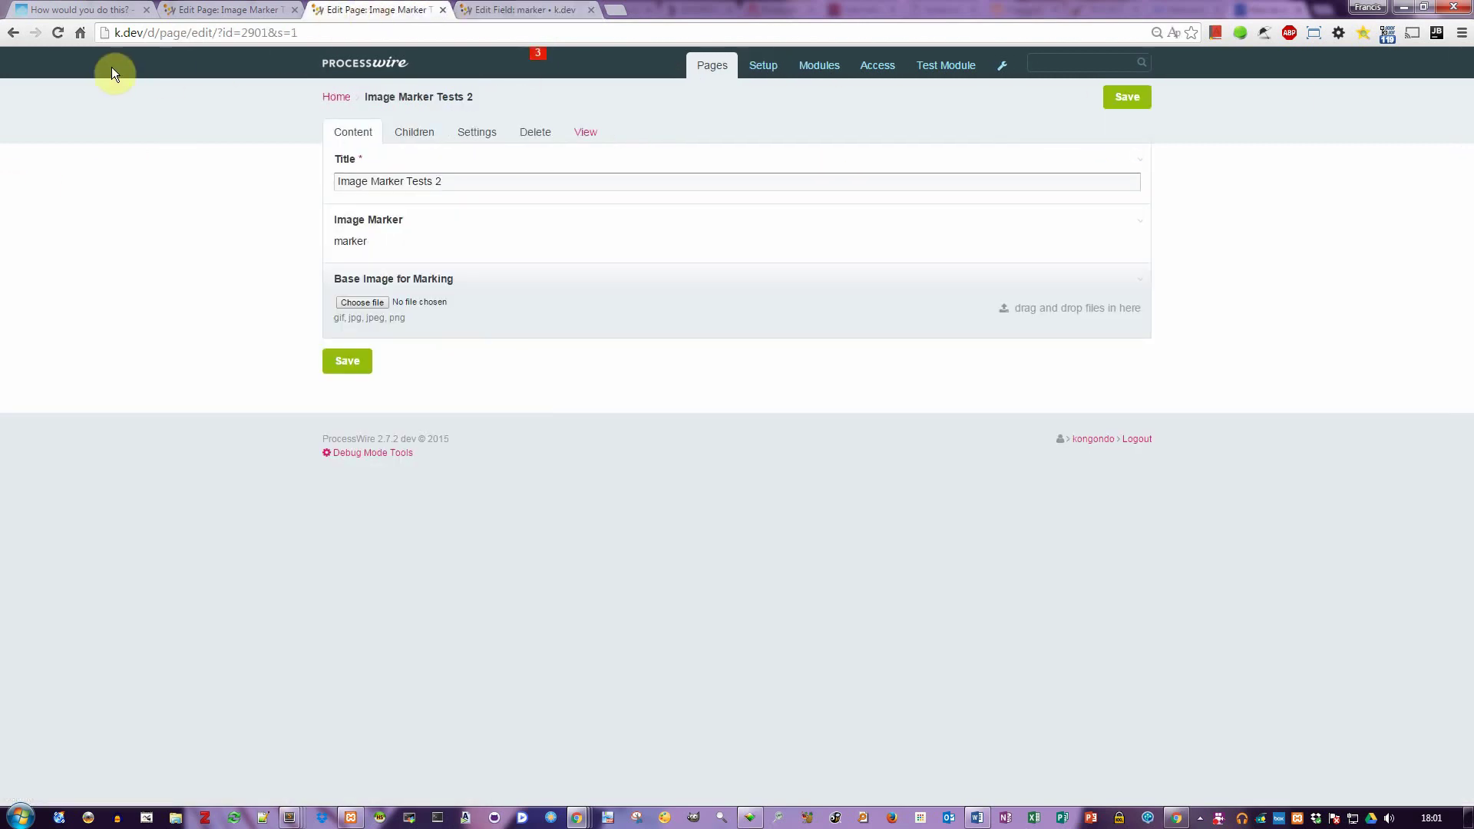
{"action": "left_click", "coordinate": [58, 34]}
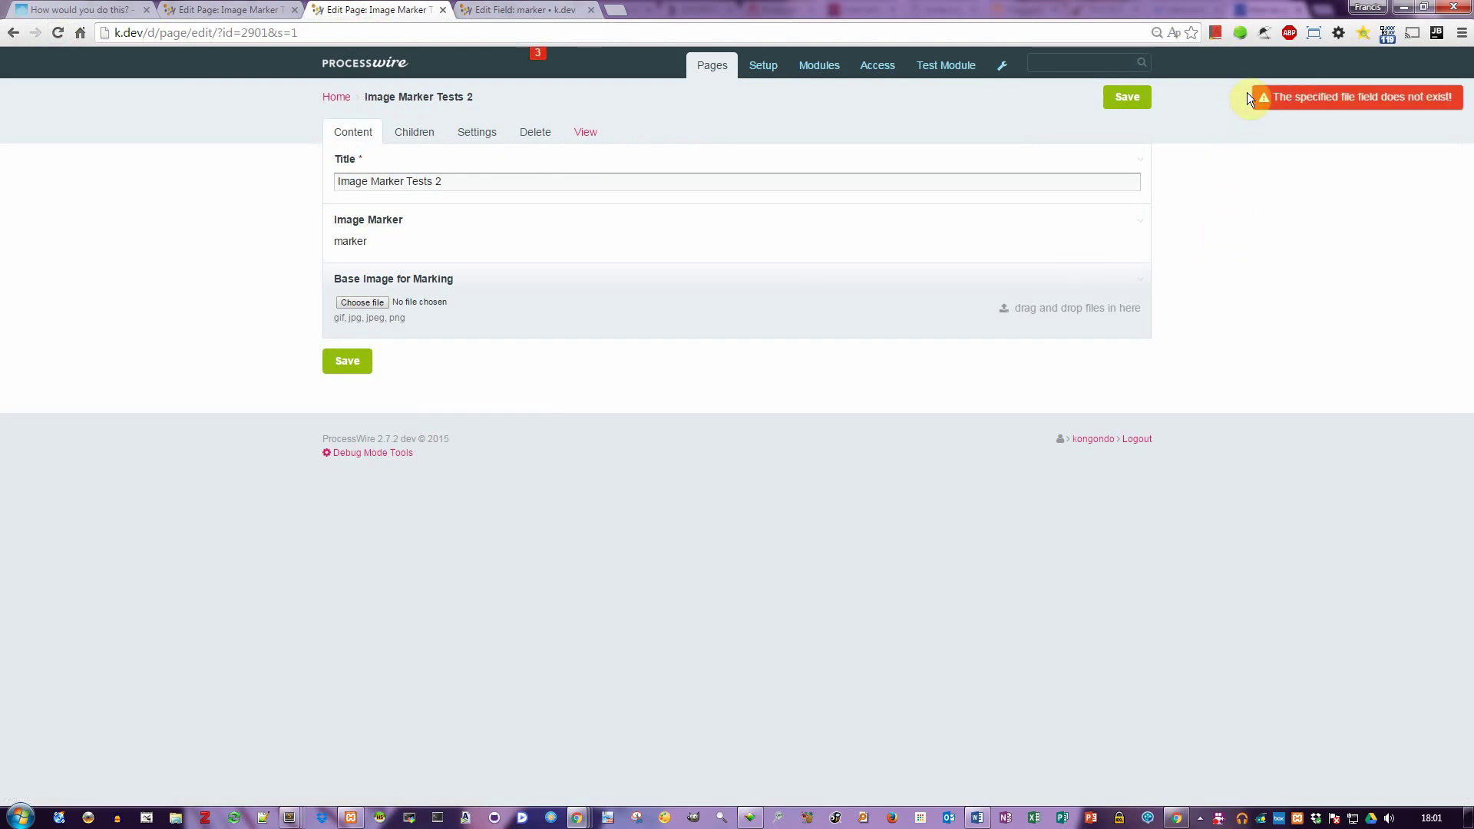
- Try car_model as the marker field's Base Image File Field, save it, and reload the Image Marker Tests 2 page
{"action": "left_click", "coordinate": [506, 10]}
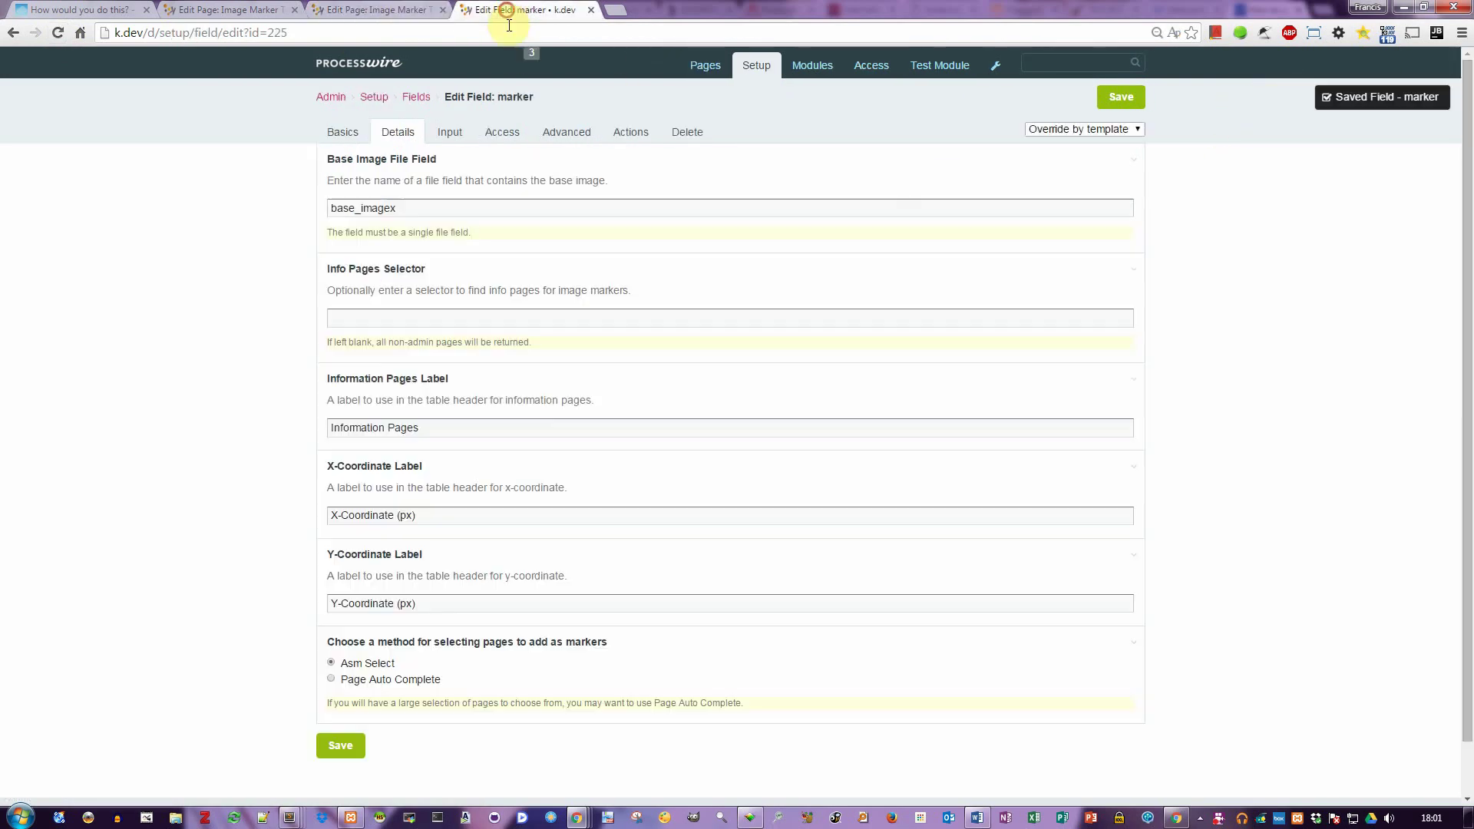
{"action": "double_click", "coordinate": [413, 208]}
{"action": "type", "text": "c"}
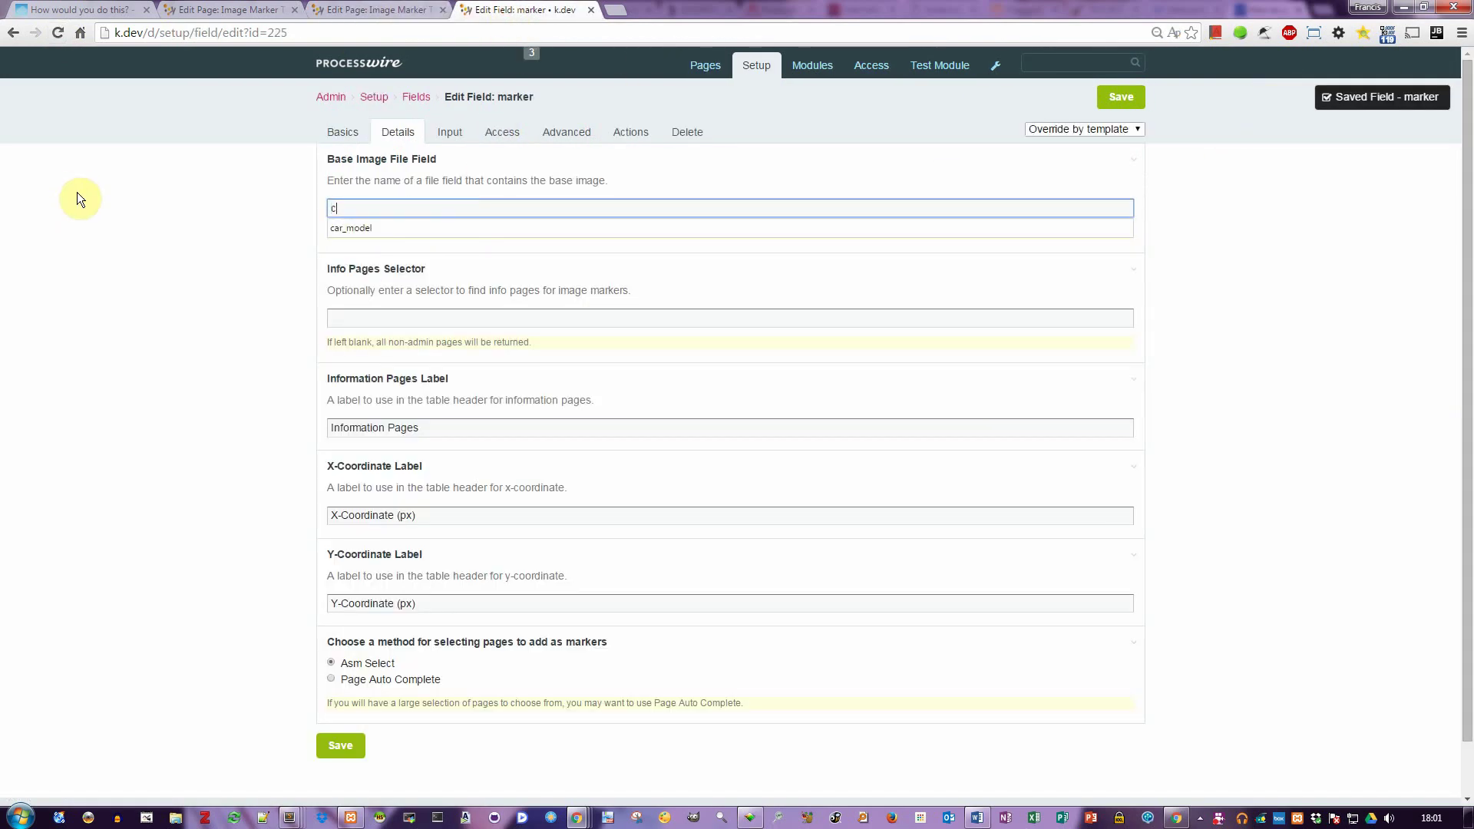
{"action": "type", "text": "a"}
{"action": "left_click", "coordinate": [356, 228]}
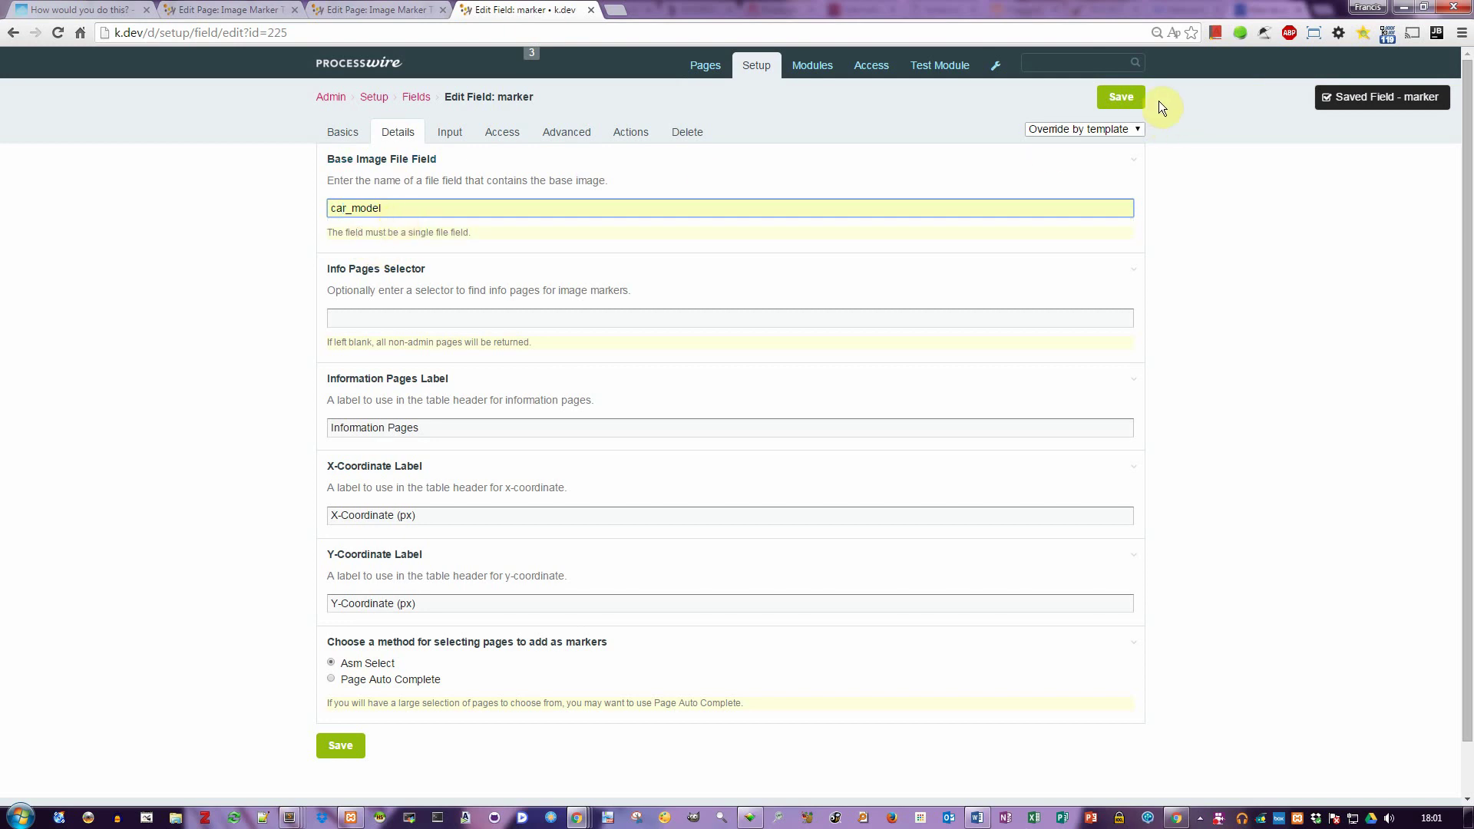
{"action": "left_click", "coordinate": [1096, 101]}
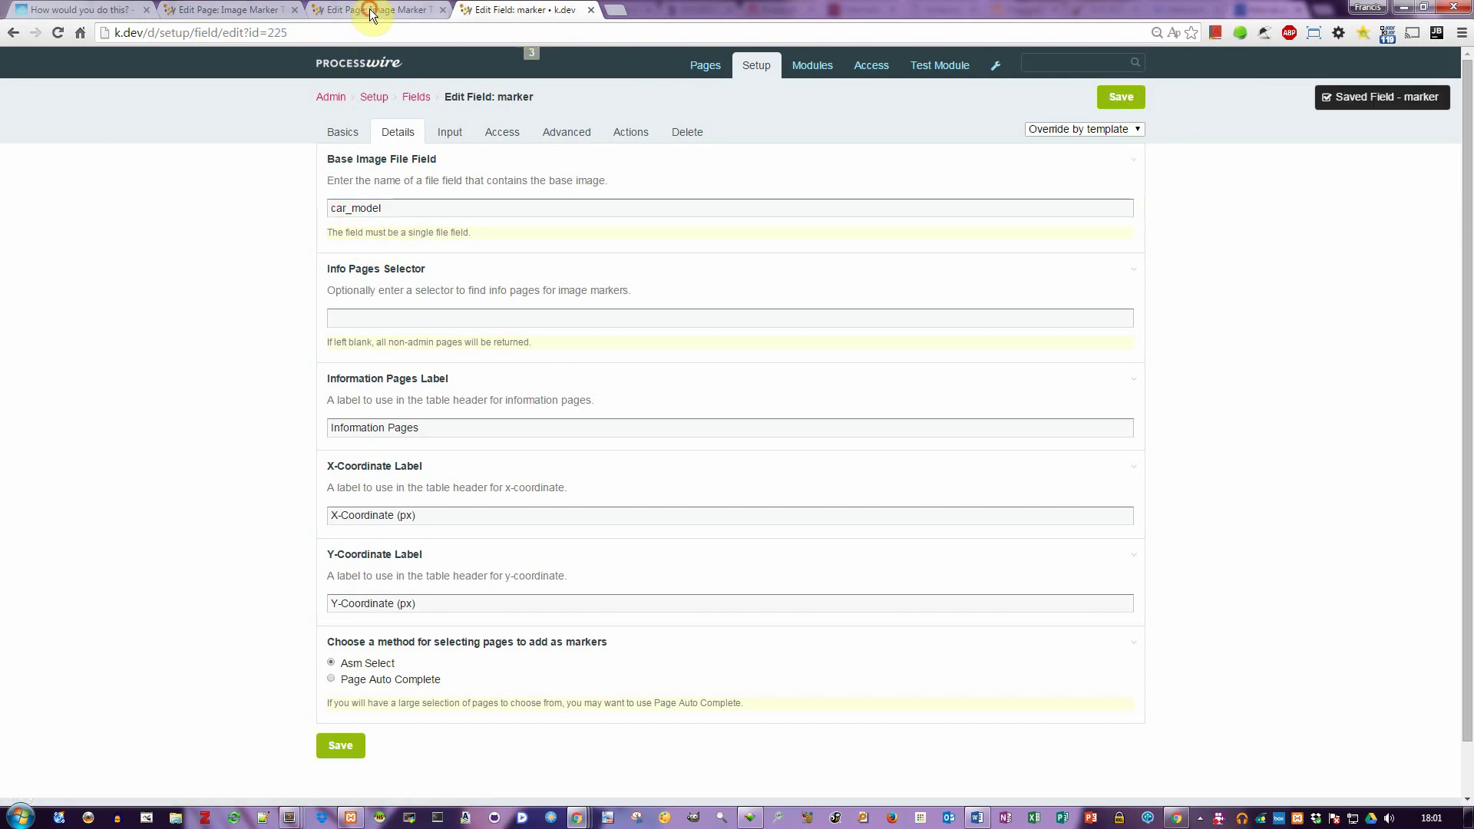
{"action": "left_click", "coordinate": [370, 9]}
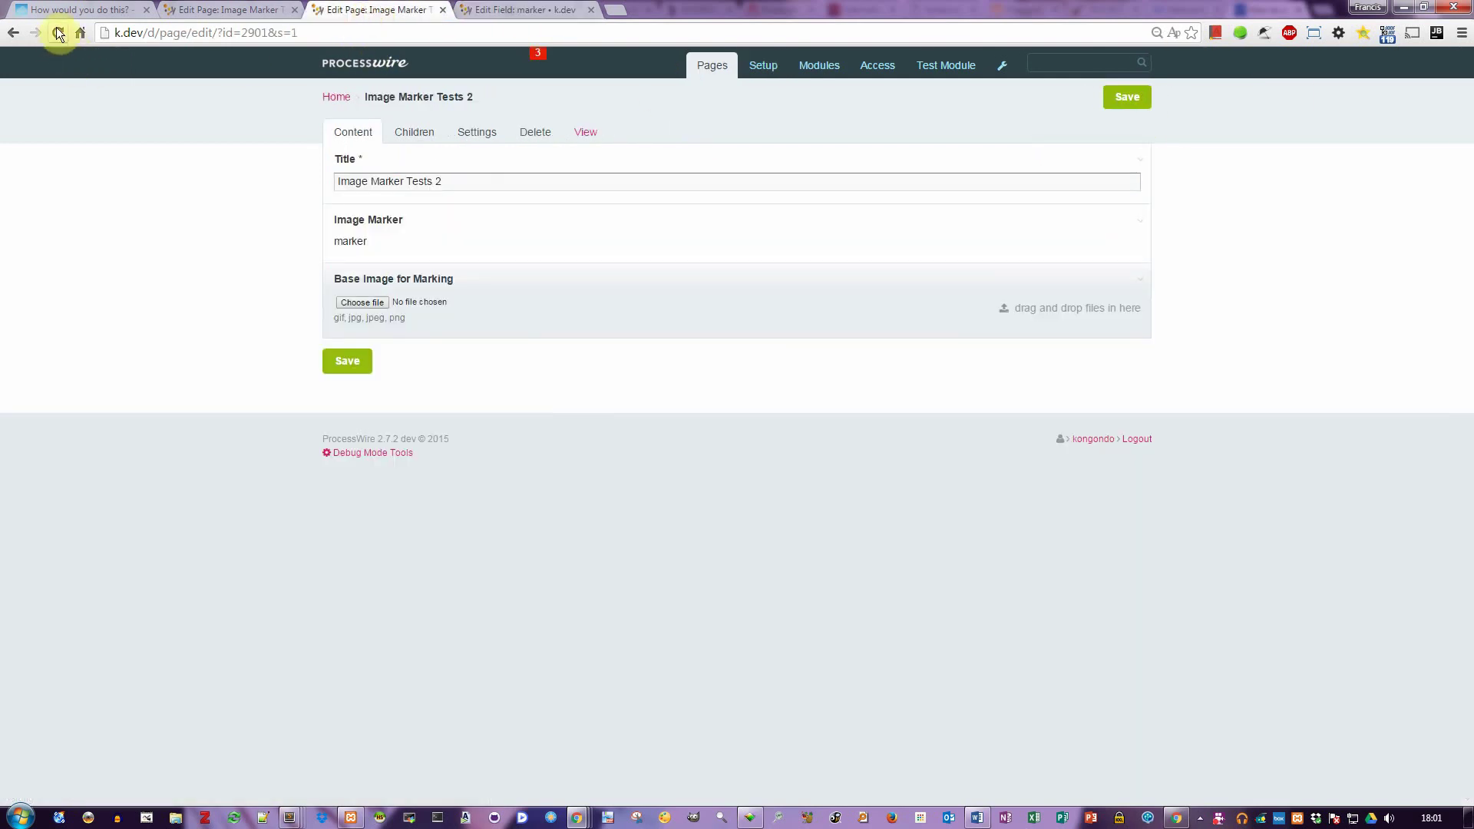
{"action": "left_click", "coordinate": [57, 32]}
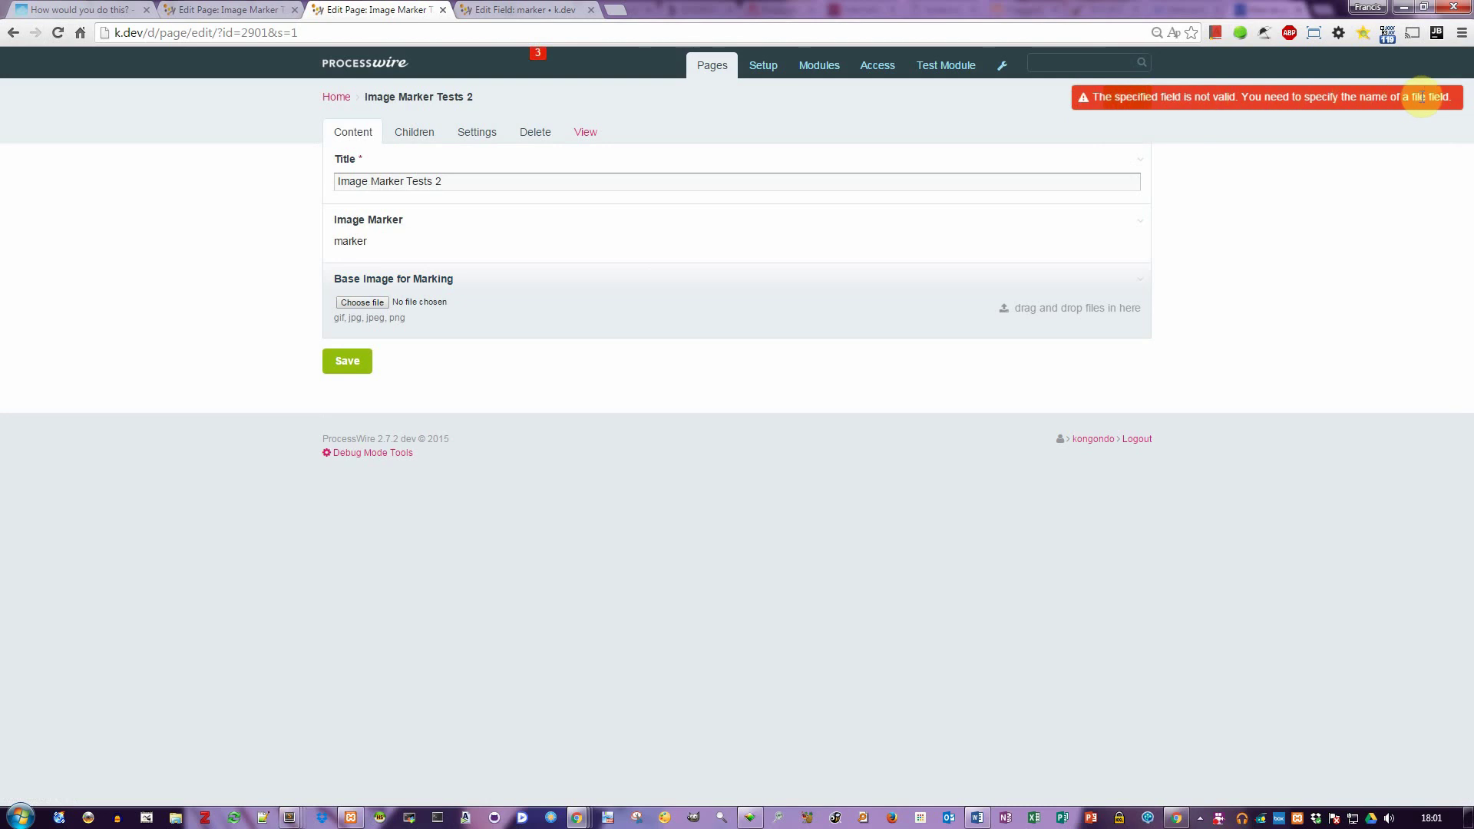
- Set the marker field's Base Image File Field to base_image, save it, and reload the Image Marker Tests 2 page
{"action": "left_click", "coordinate": [507, 9]}
{"action": "left_click_drag", "start_coordinate": [394, 204], "coordinate": [139, 206]}
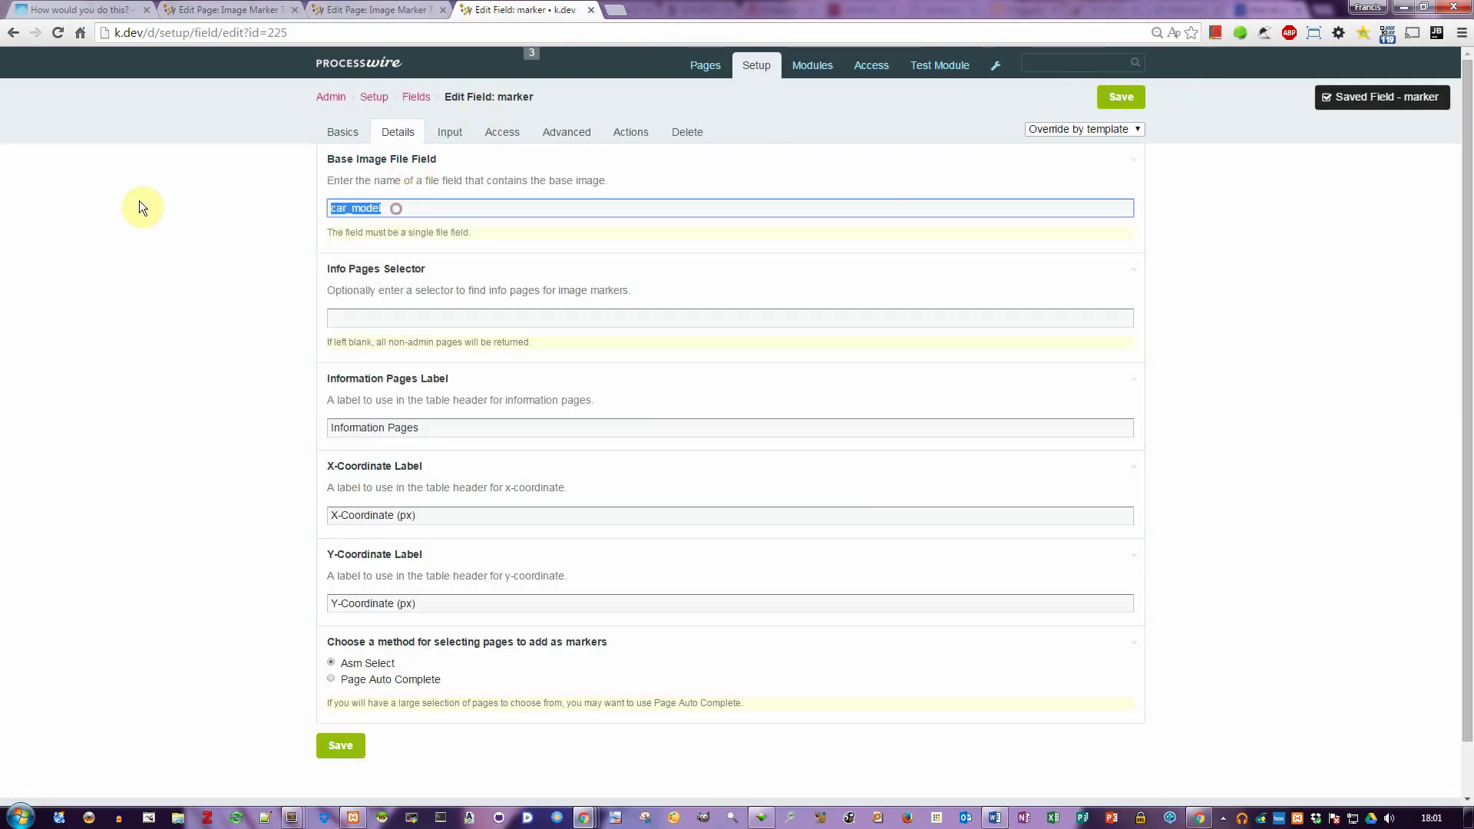
{"action": "type", "text": "base_image"}
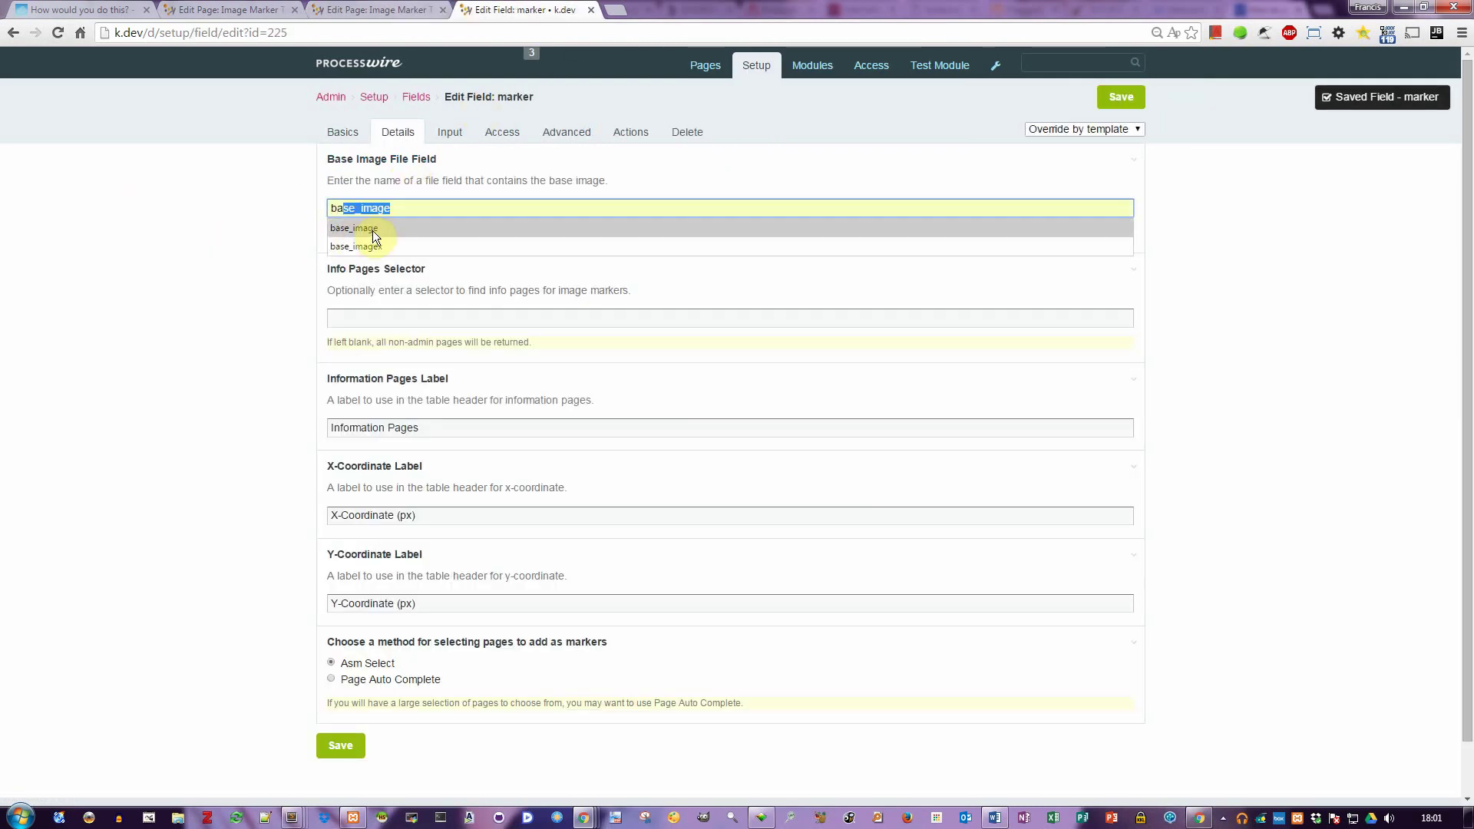
{"action": "left_click", "coordinate": [372, 229]}
{"action": "left_click", "coordinate": [1121, 97]}
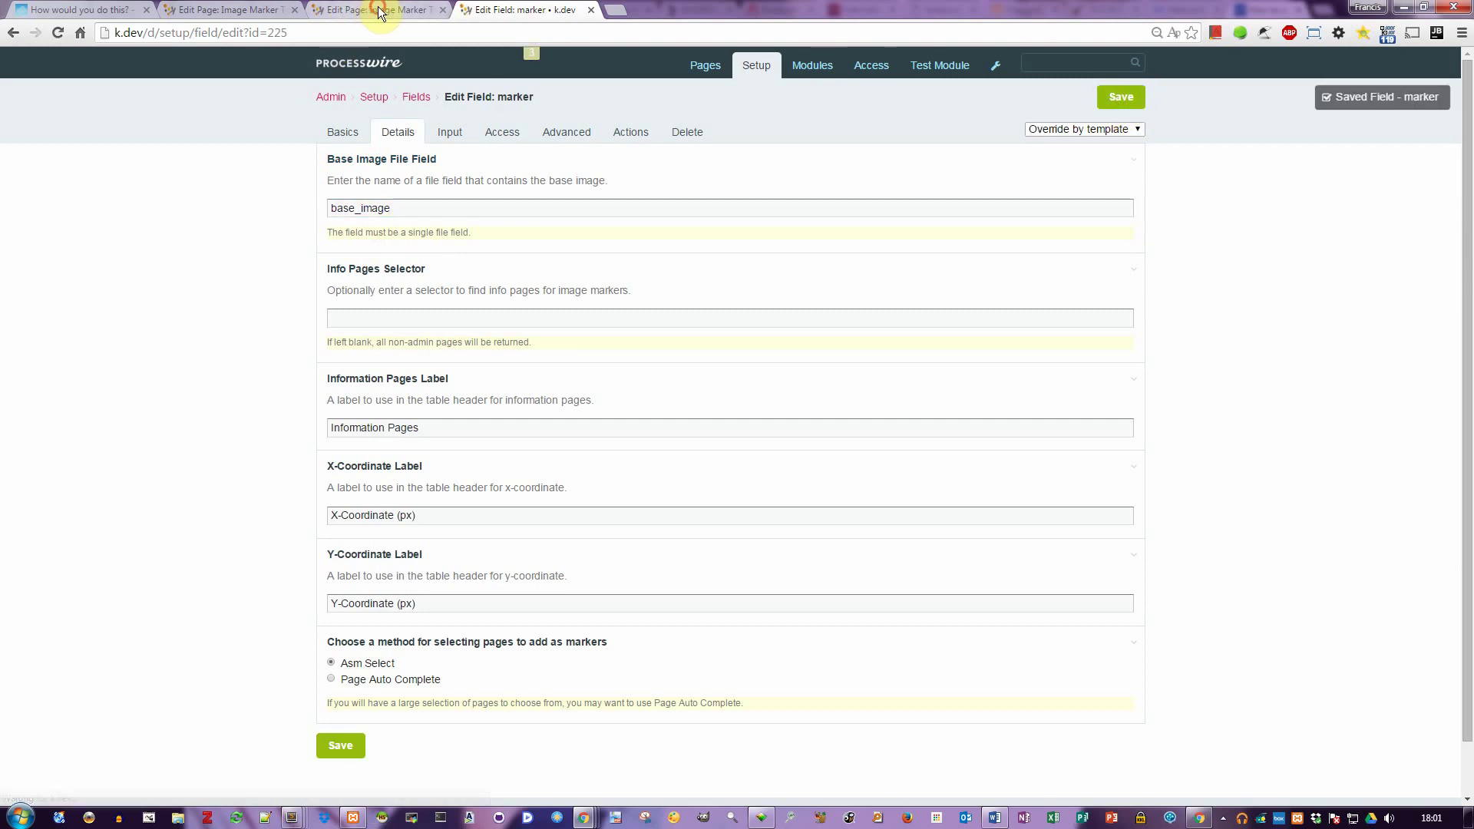
{"action": "left_click", "coordinate": [360, 9]}
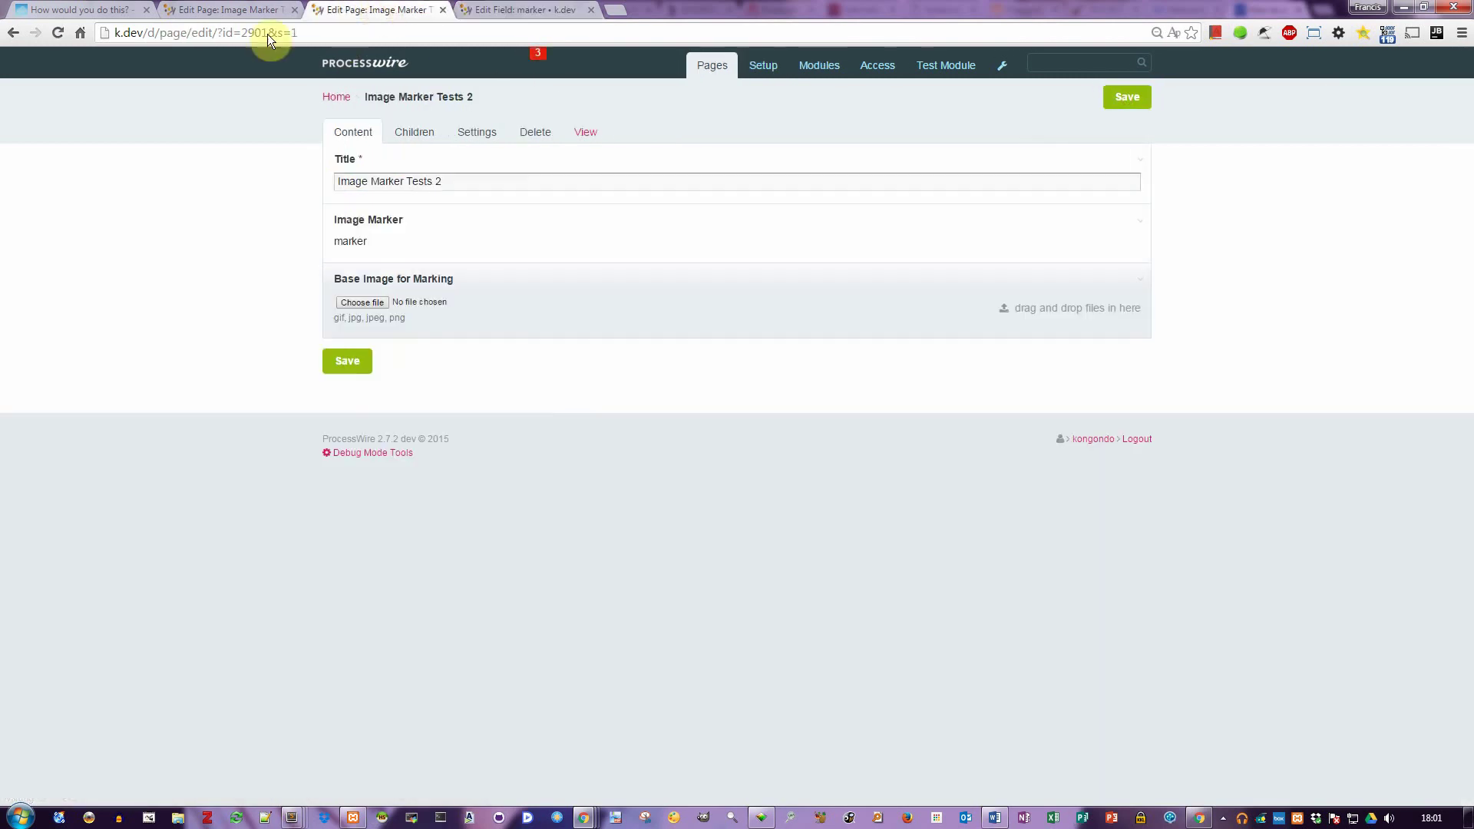
{"action": "left_click", "coordinate": [58, 34]}
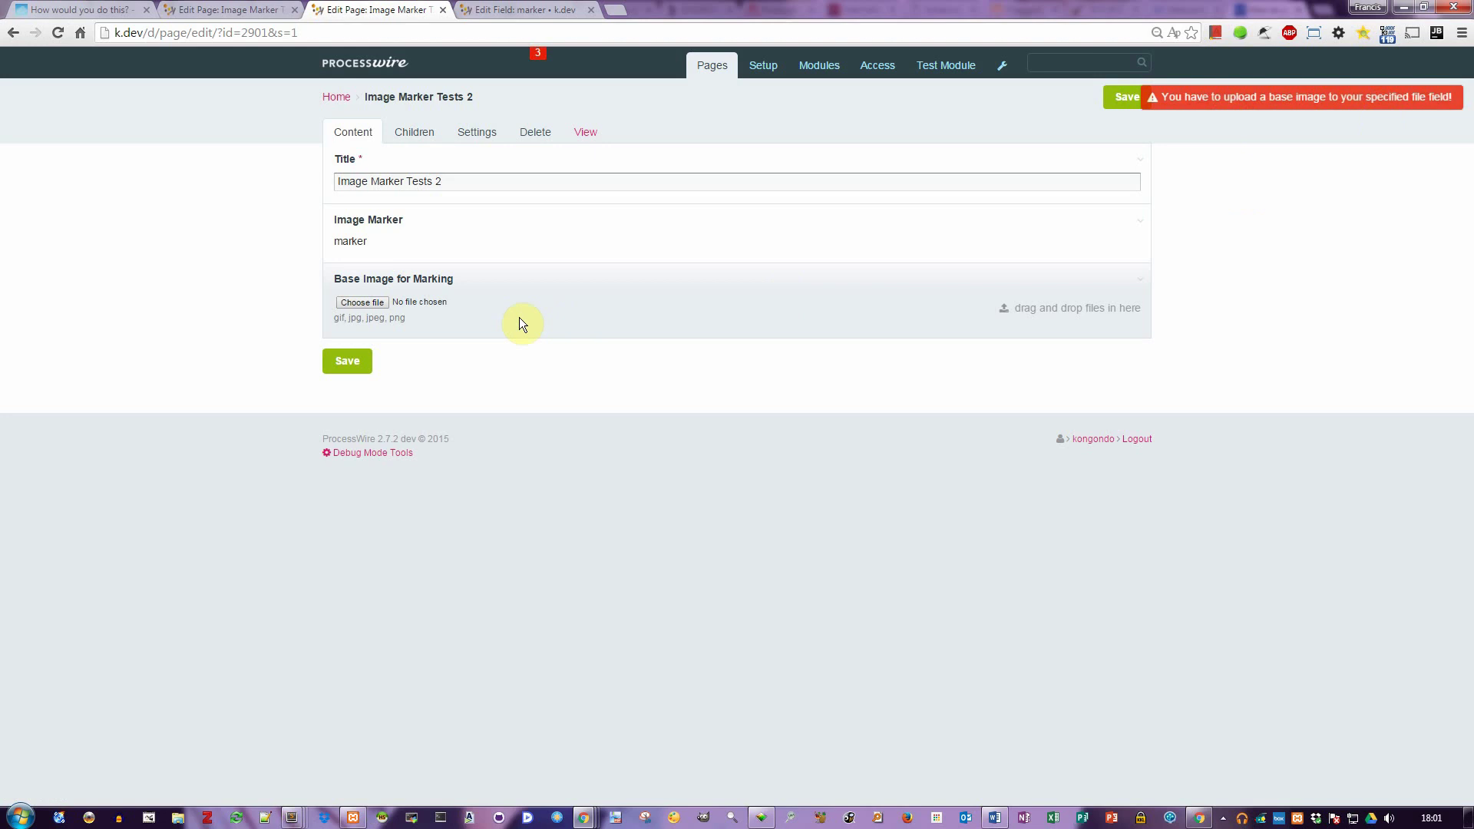
- Upload model-s-red.png as the page's Base Image for Marking and save the page
{"action": "left_click", "coordinate": [367, 303]}
{"action": "left_click", "coordinate": [361, 108]}
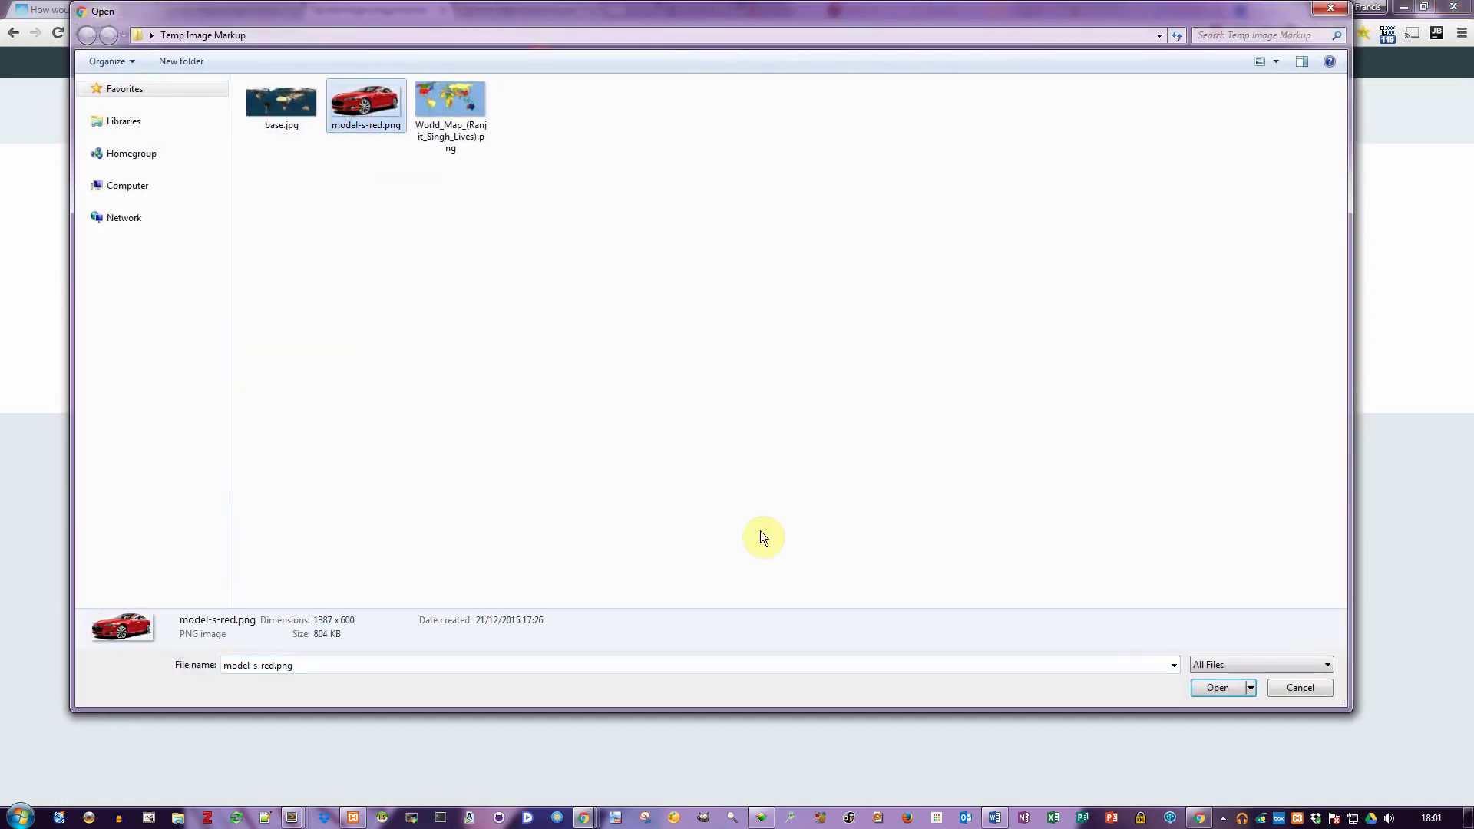
{"action": "left_click", "coordinate": [1211, 687]}
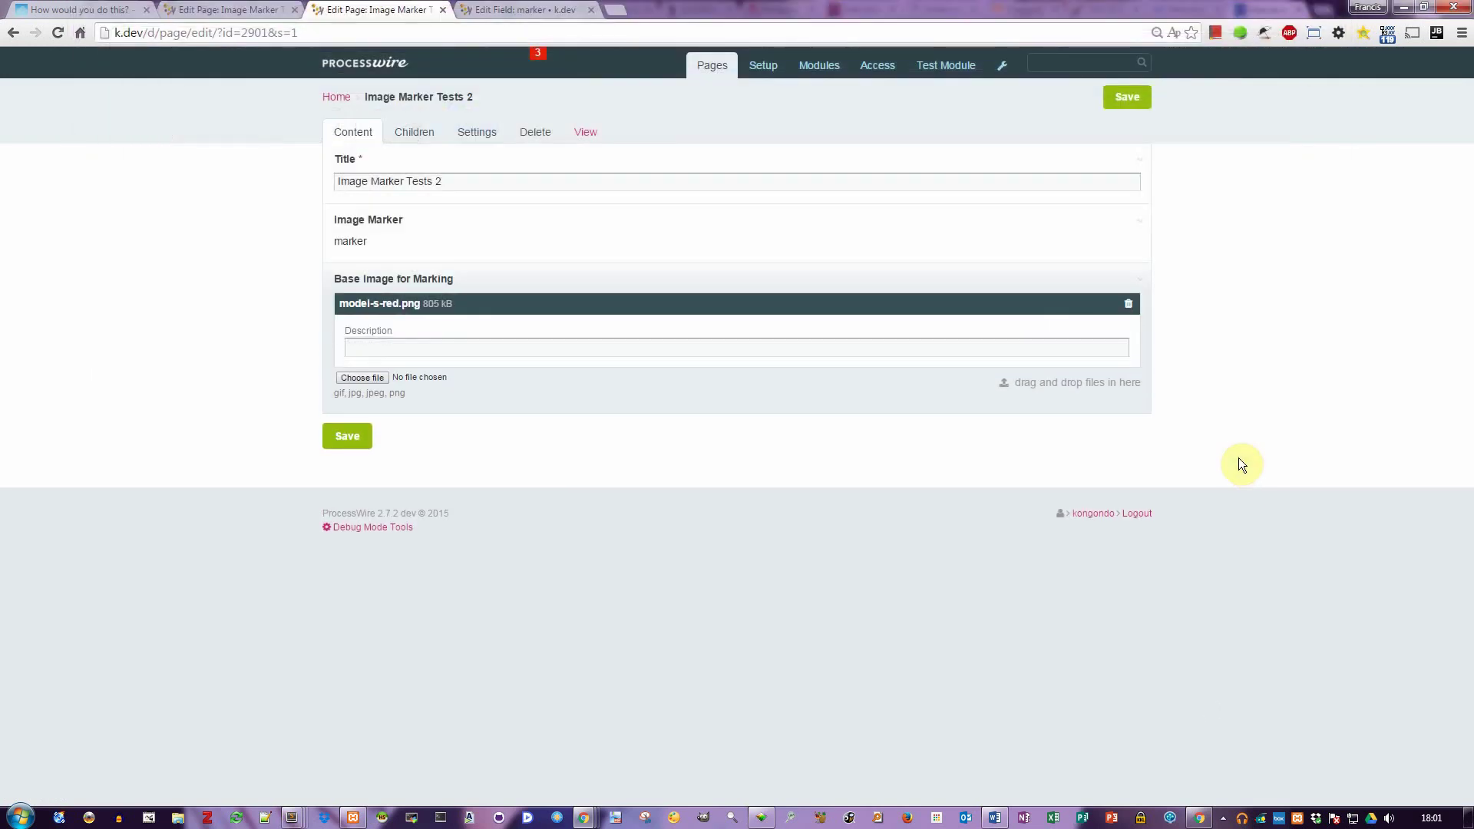
{"action": "left_click", "coordinate": [1133, 96]}
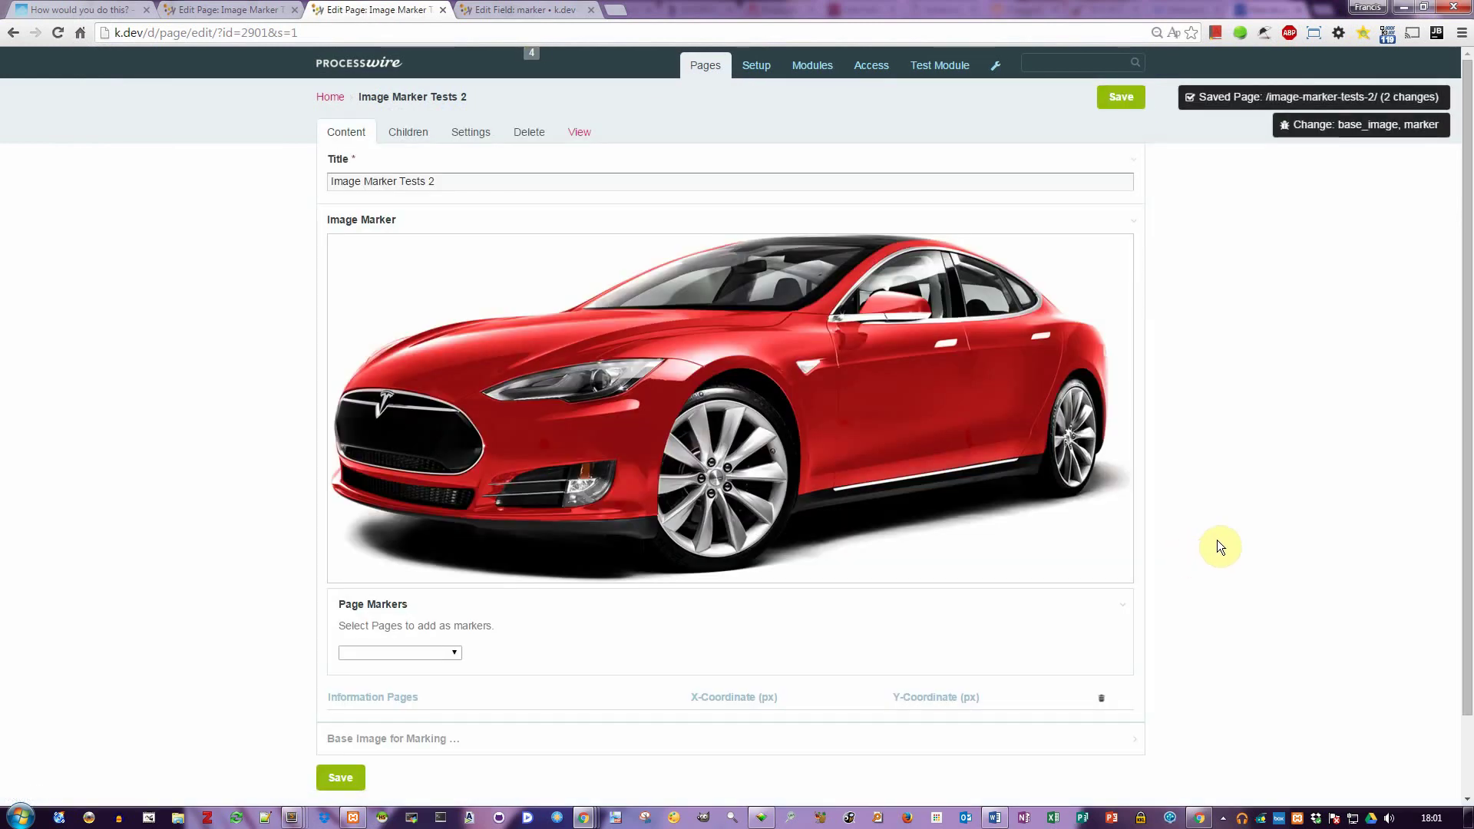
- Add the Large page as a marker and place it on the car's front door at about X 780, Y 204 px, saving the page
{"action": "scroll", "coordinate": [1218, 539], "scroll_direction": "down", "scroll_amount": 1}
{"action": "scroll", "coordinate": [1218, 541], "scroll_direction": "up", "scroll_amount": 1}
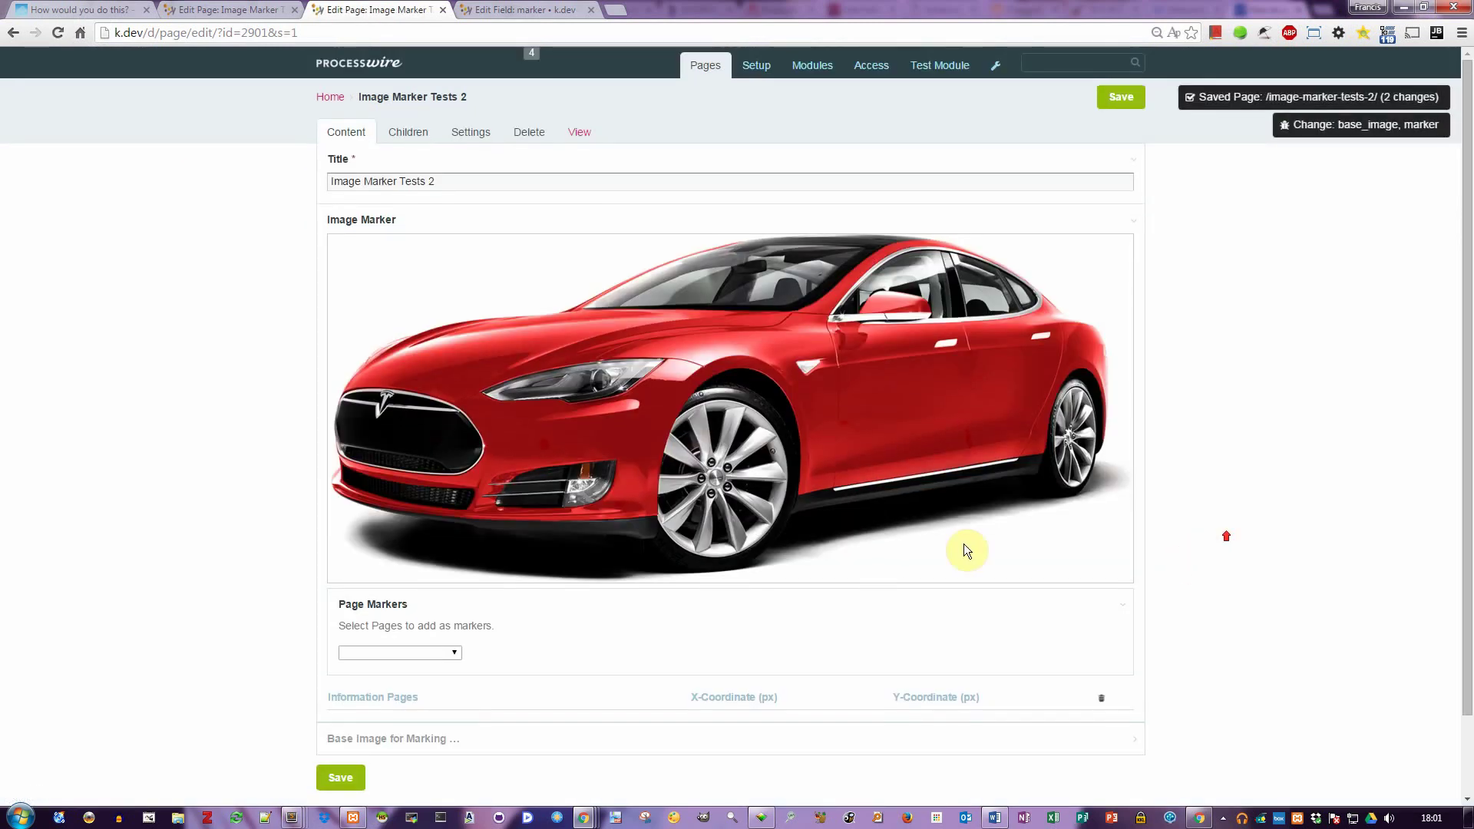
{"action": "left_click", "coordinate": [455, 653]}
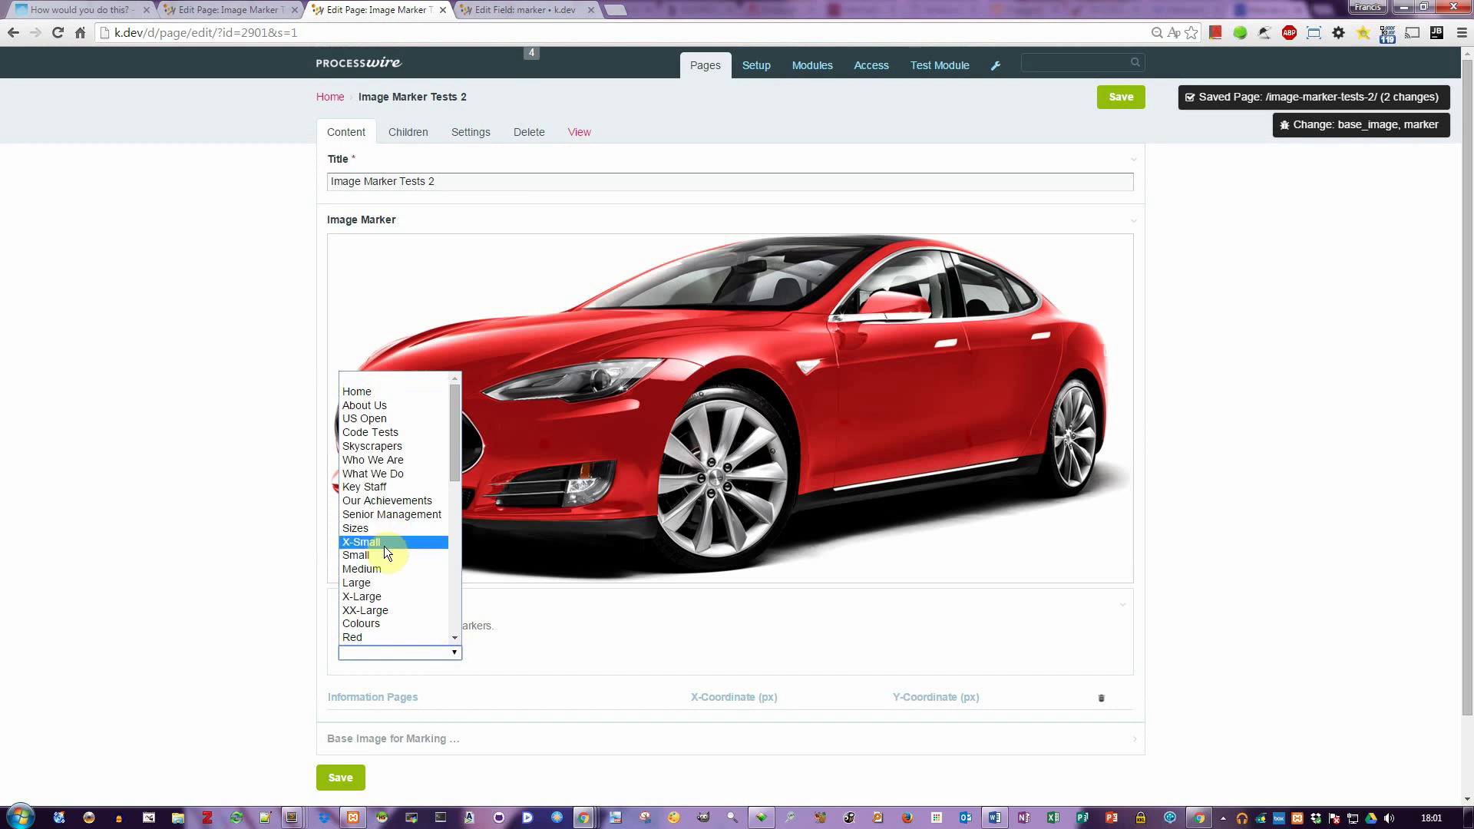
{"action": "left_click", "coordinate": [374, 583]}
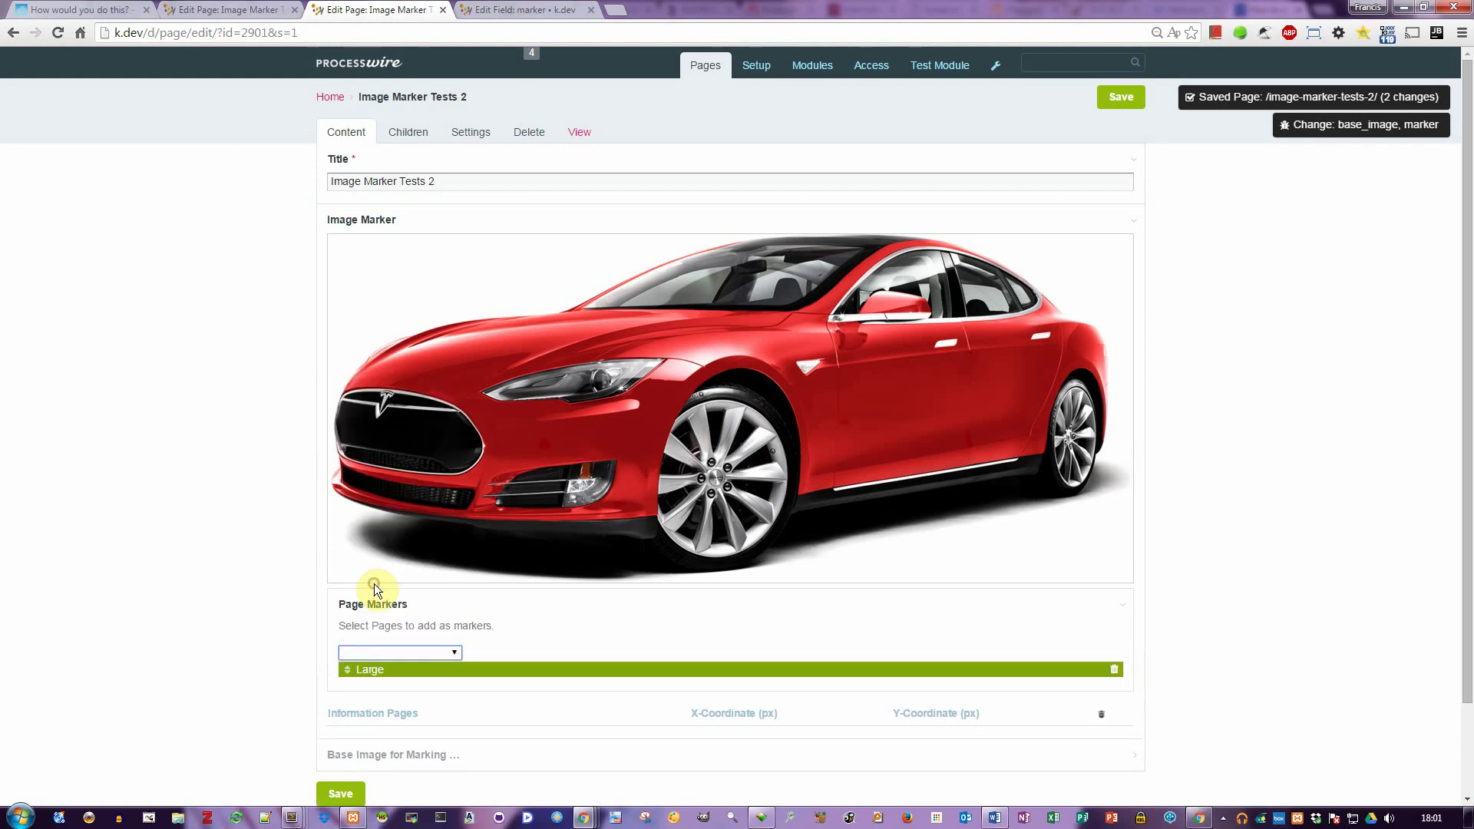
{"action": "left_click", "coordinate": [1125, 106]}
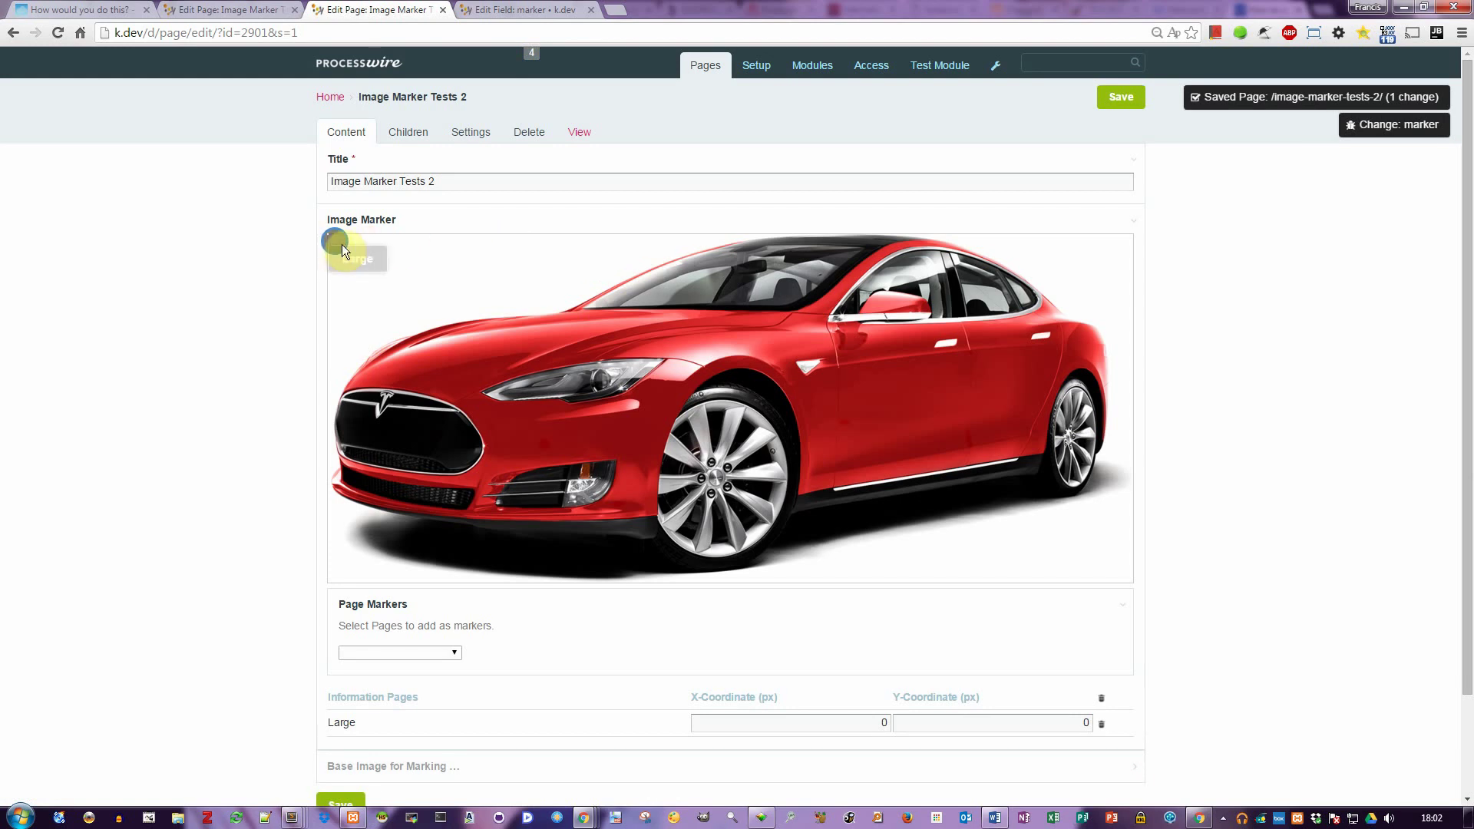
{"action": "mouse_move", "coordinate": [342, 241]}
{"action": "left_mouse_down"}
{"action": "mouse_move", "coordinate": [546, 274]}
{"action": "mouse_move", "coordinate": [881, 380]}
{"action": "left_mouse_up"}
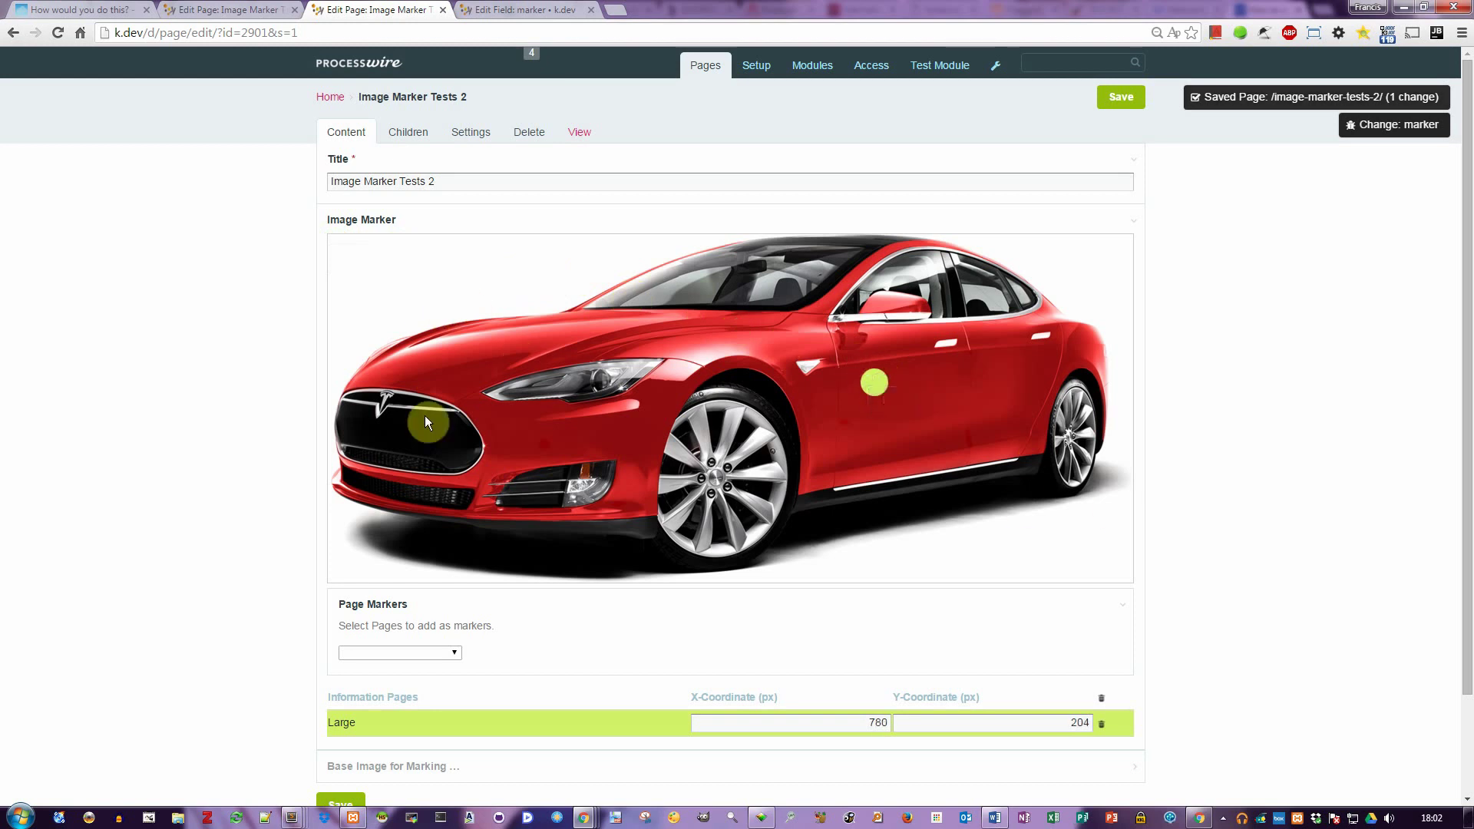
{"action": "left_click", "coordinate": [1122, 98]}
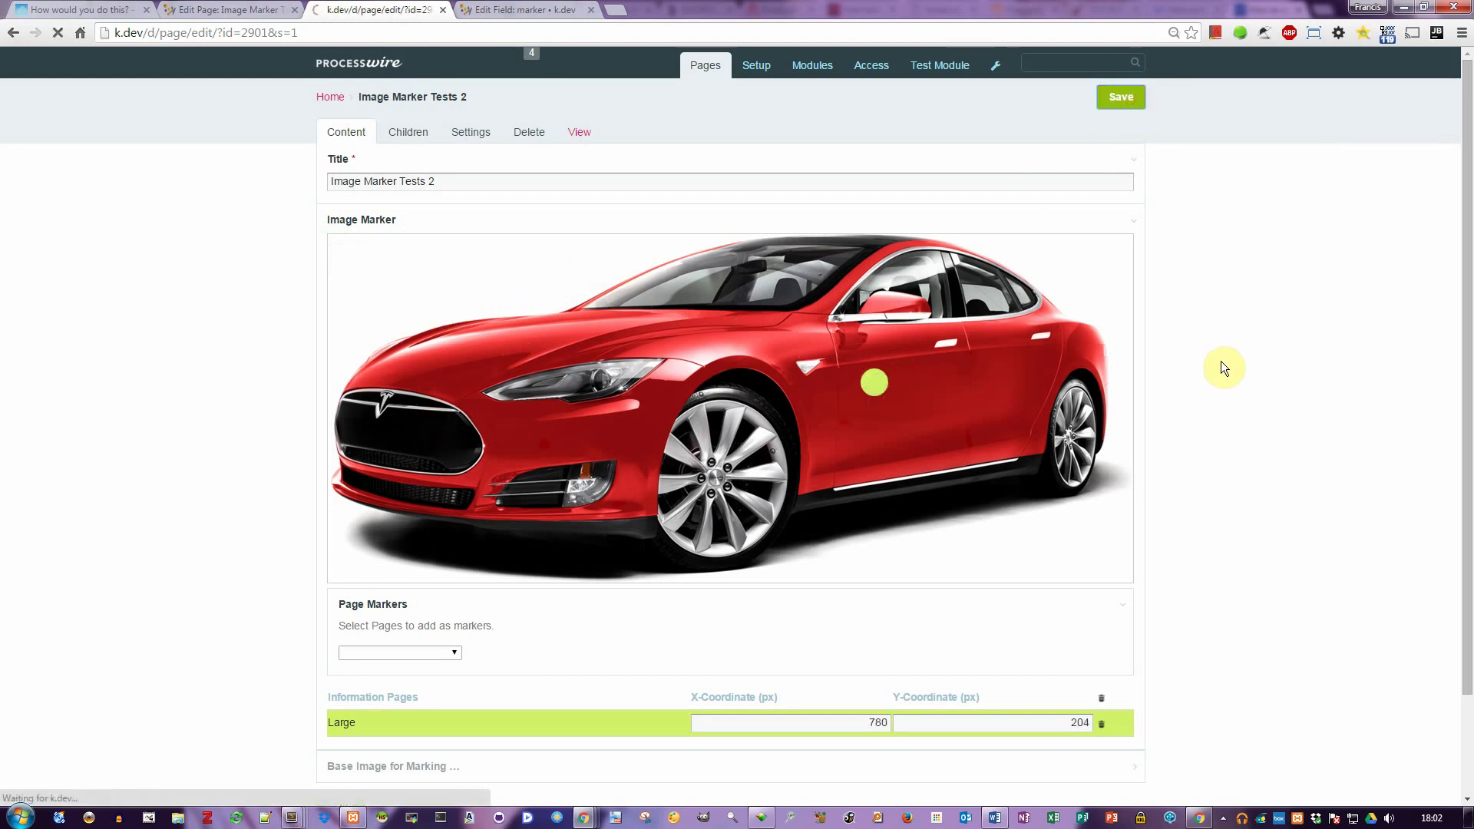
- Add the Red, Colours and X-Large pages as page markers and save the page
{"action": "left_click", "coordinate": [454, 653]}
{"action": "left_click", "coordinate": [384, 637]}
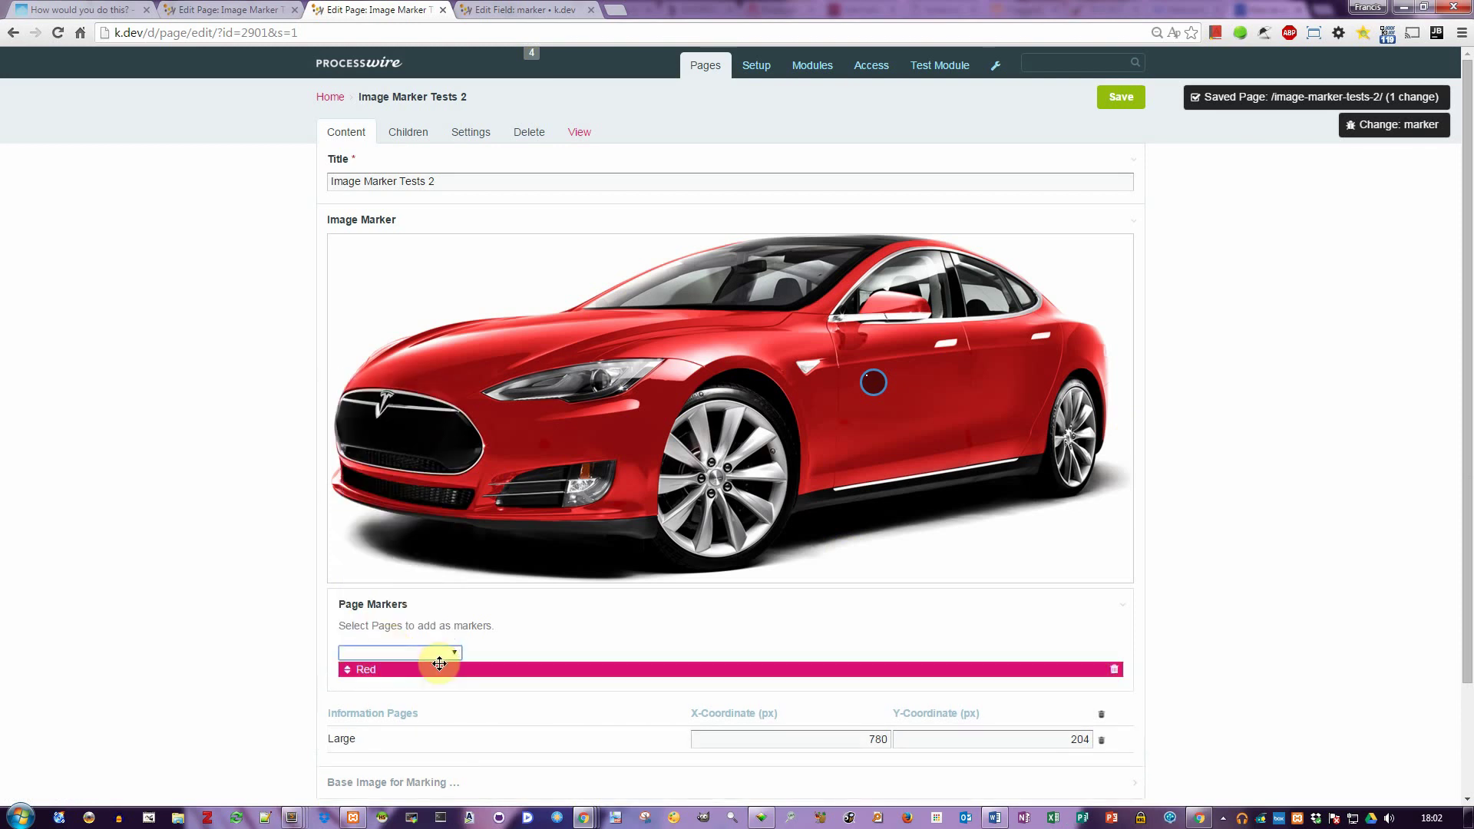
{"action": "left_click", "coordinate": [453, 653]}
{"action": "left_click", "coordinate": [393, 626]}
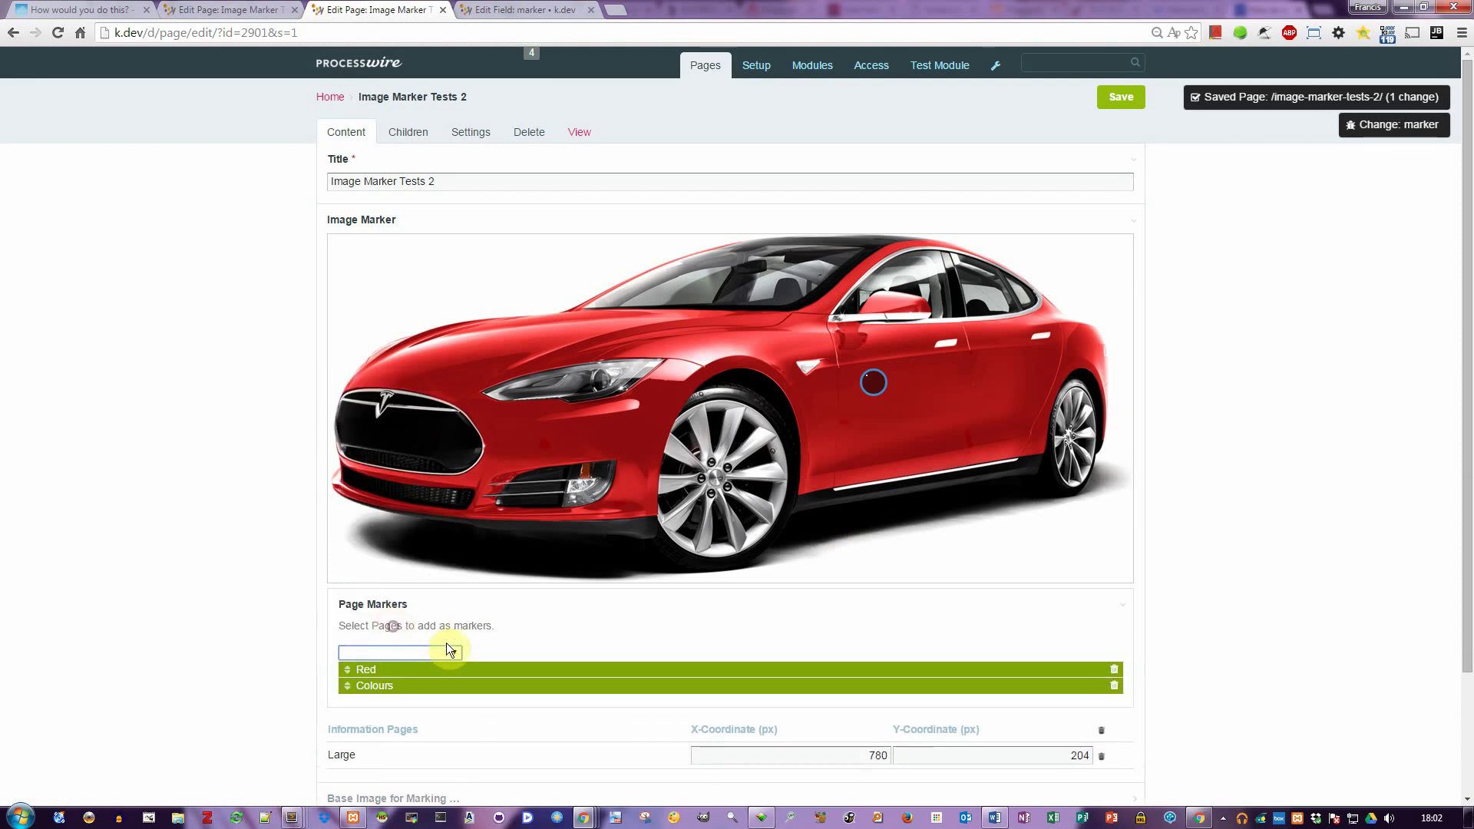
{"action": "left_click", "coordinate": [455, 652]}
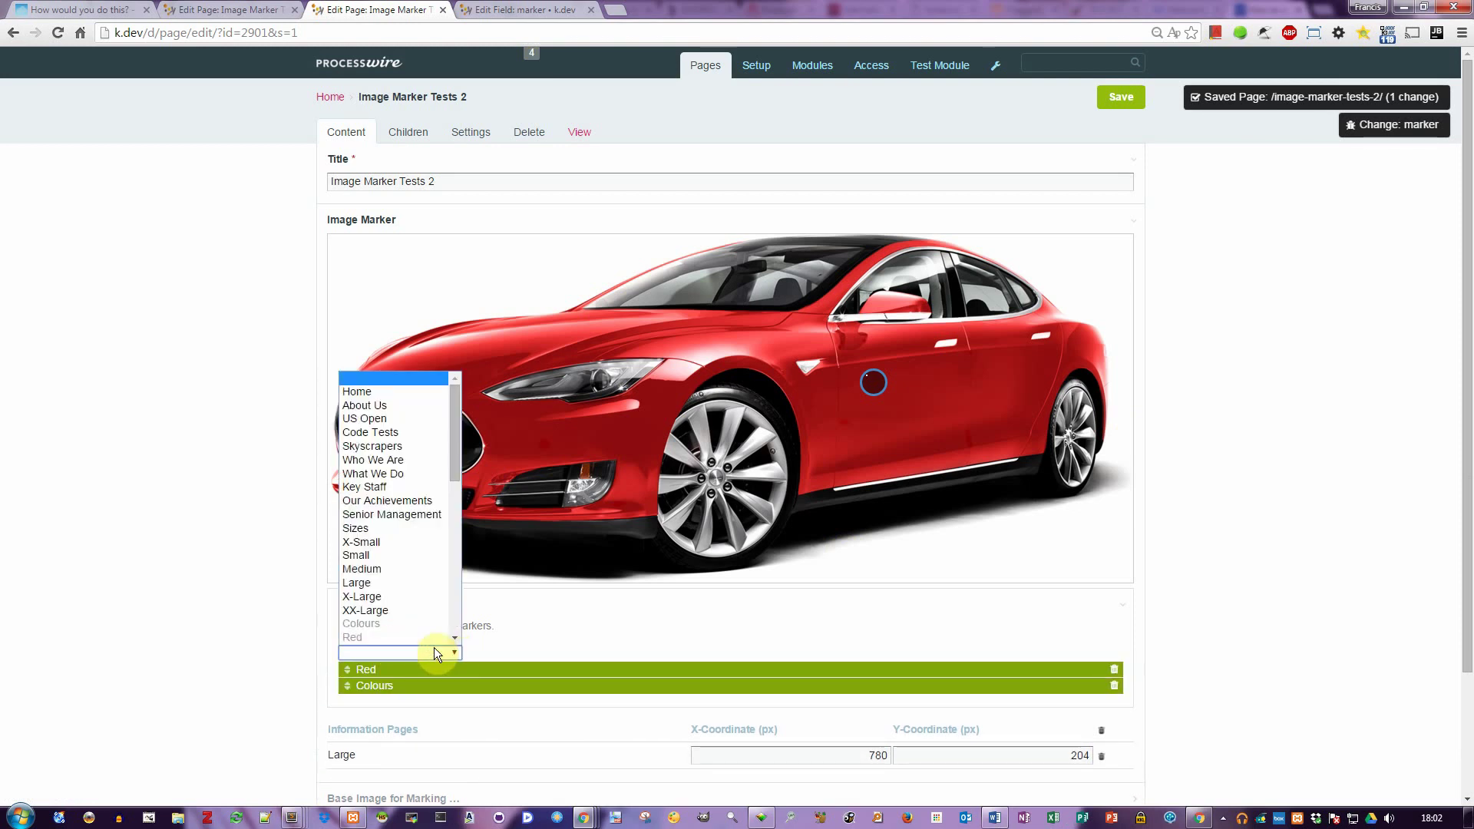
{"action": "left_click", "coordinate": [381, 598]}
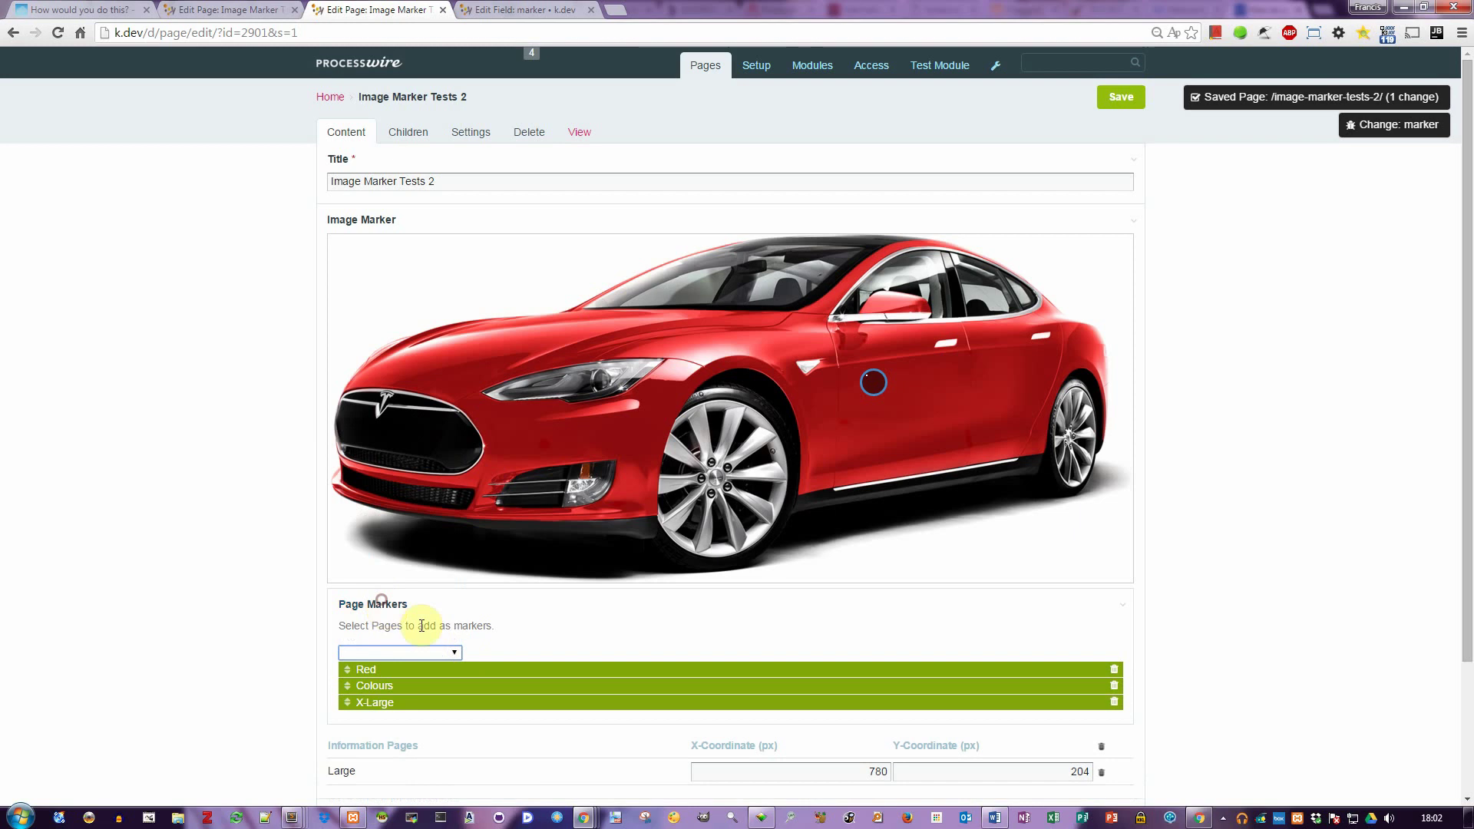
{"action": "left_click", "coordinate": [1120, 98]}
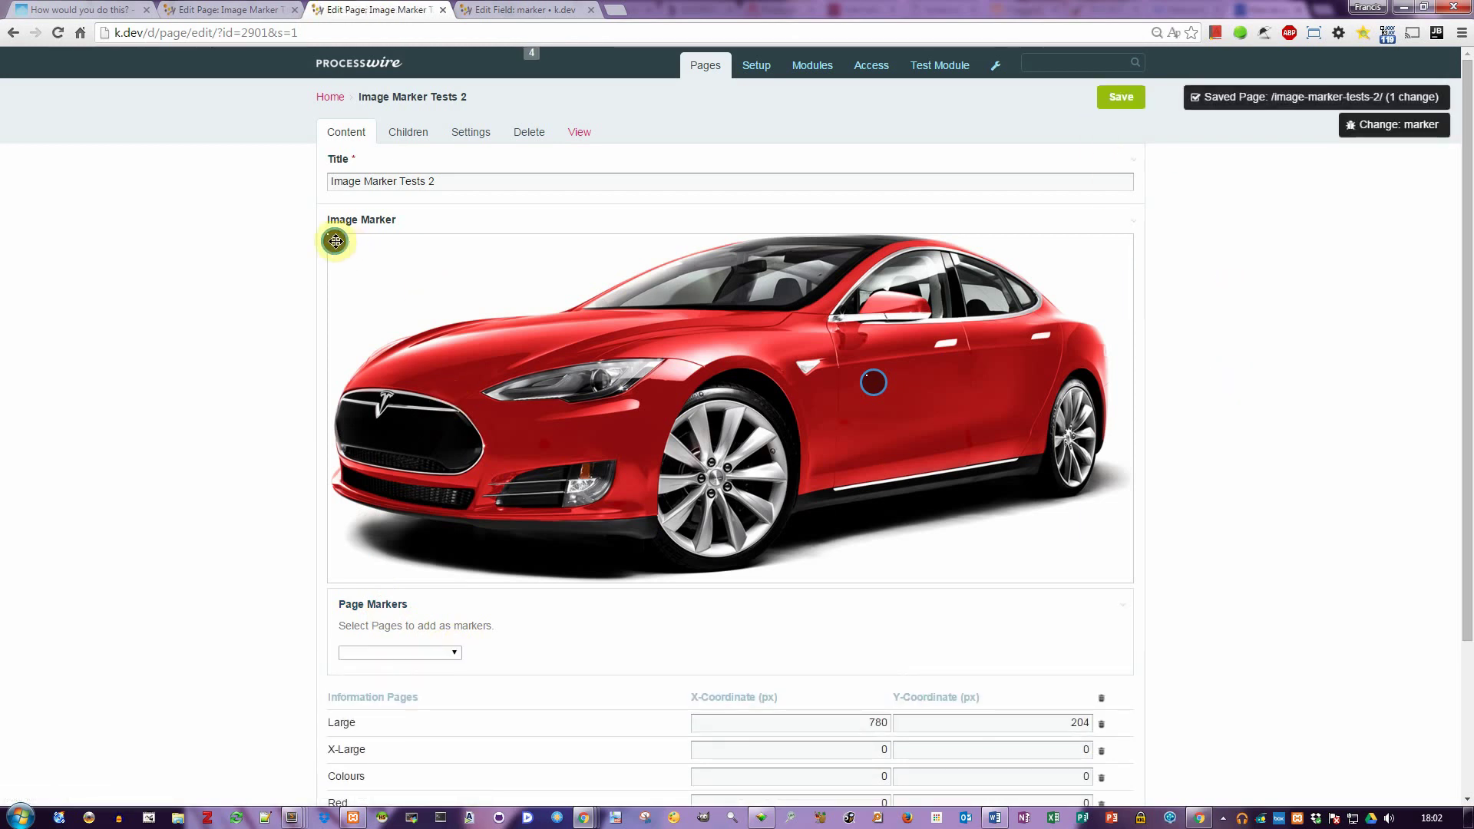
- Place the Red marker at about 1018, 172 px, Colours at 533, 67 and X-Large at 136, 287 on the car image, and save
{"action": "mouse_move", "coordinate": [336, 241]}
{"action": "left_mouse_down"}
{"action": "mouse_move", "coordinate": [494, 247]}
{"action": "mouse_move", "coordinate": [1010, 330]}
{"action": "mouse_move", "coordinate": [1038, 361]}
{"action": "left_mouse_up"}
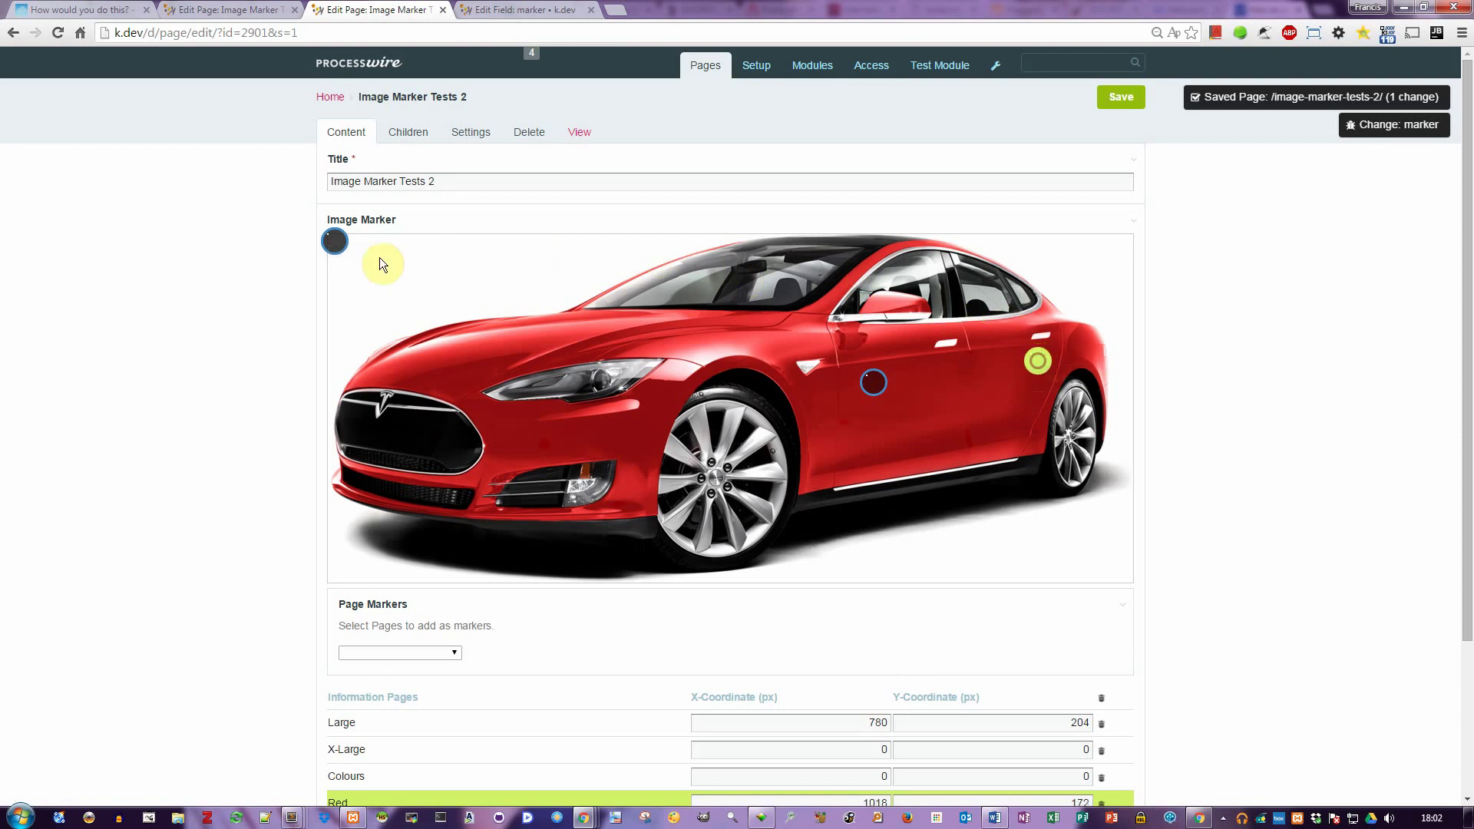
{"action": "mouse_move", "coordinate": [336, 239]}
{"action": "left_mouse_down"}
{"action": "mouse_move", "coordinate": [625, 263]}
{"action": "mouse_move", "coordinate": [716, 288]}
{"action": "left_mouse_up"}
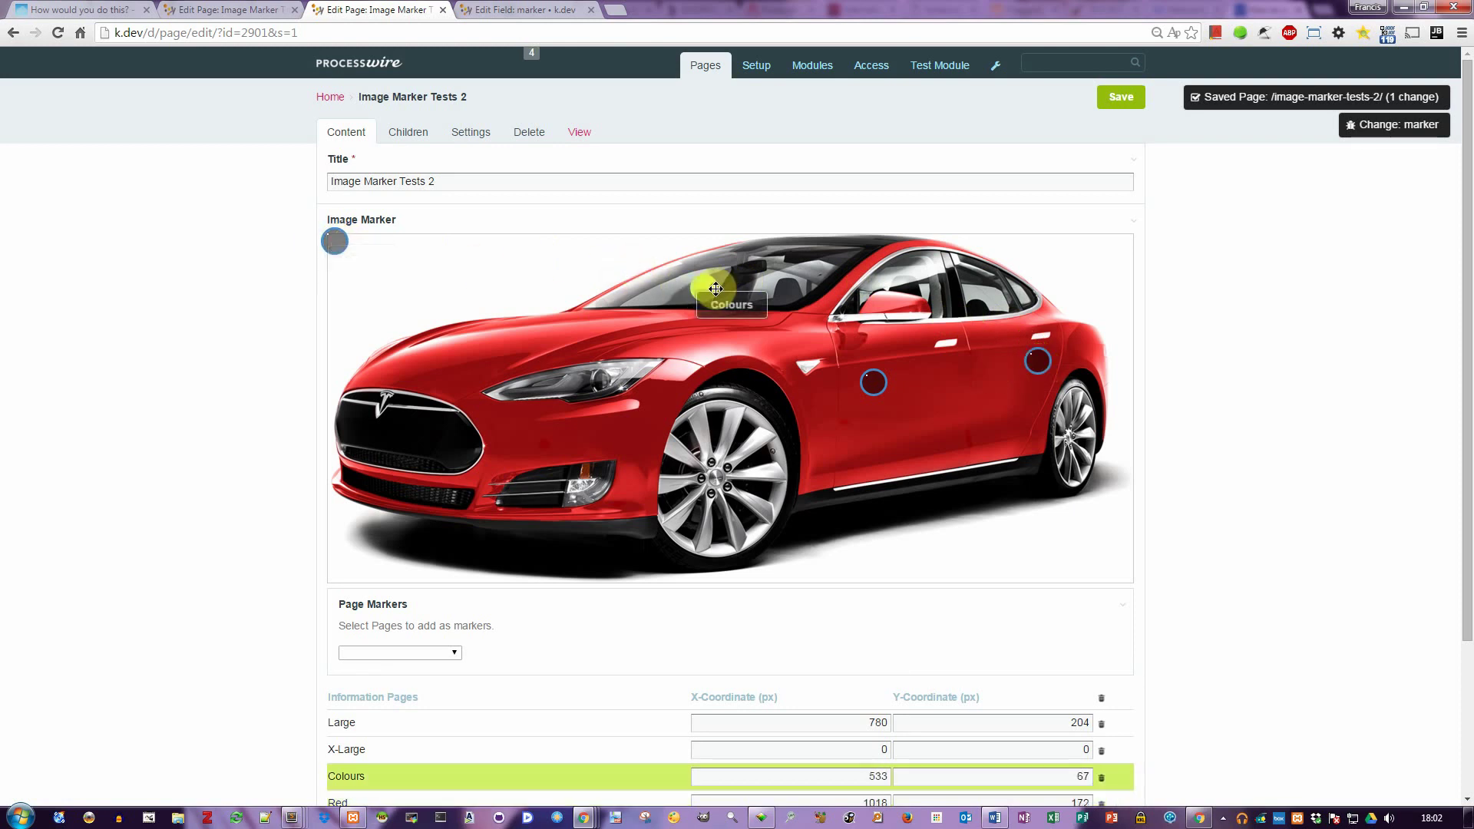
{"action": "mouse_move", "coordinate": [335, 242]}
{"action": "left_mouse_down"}
{"action": "mouse_move", "coordinate": [418, 384]}
{"action": "mouse_move", "coordinate": [427, 441]}
{"action": "left_mouse_up"}
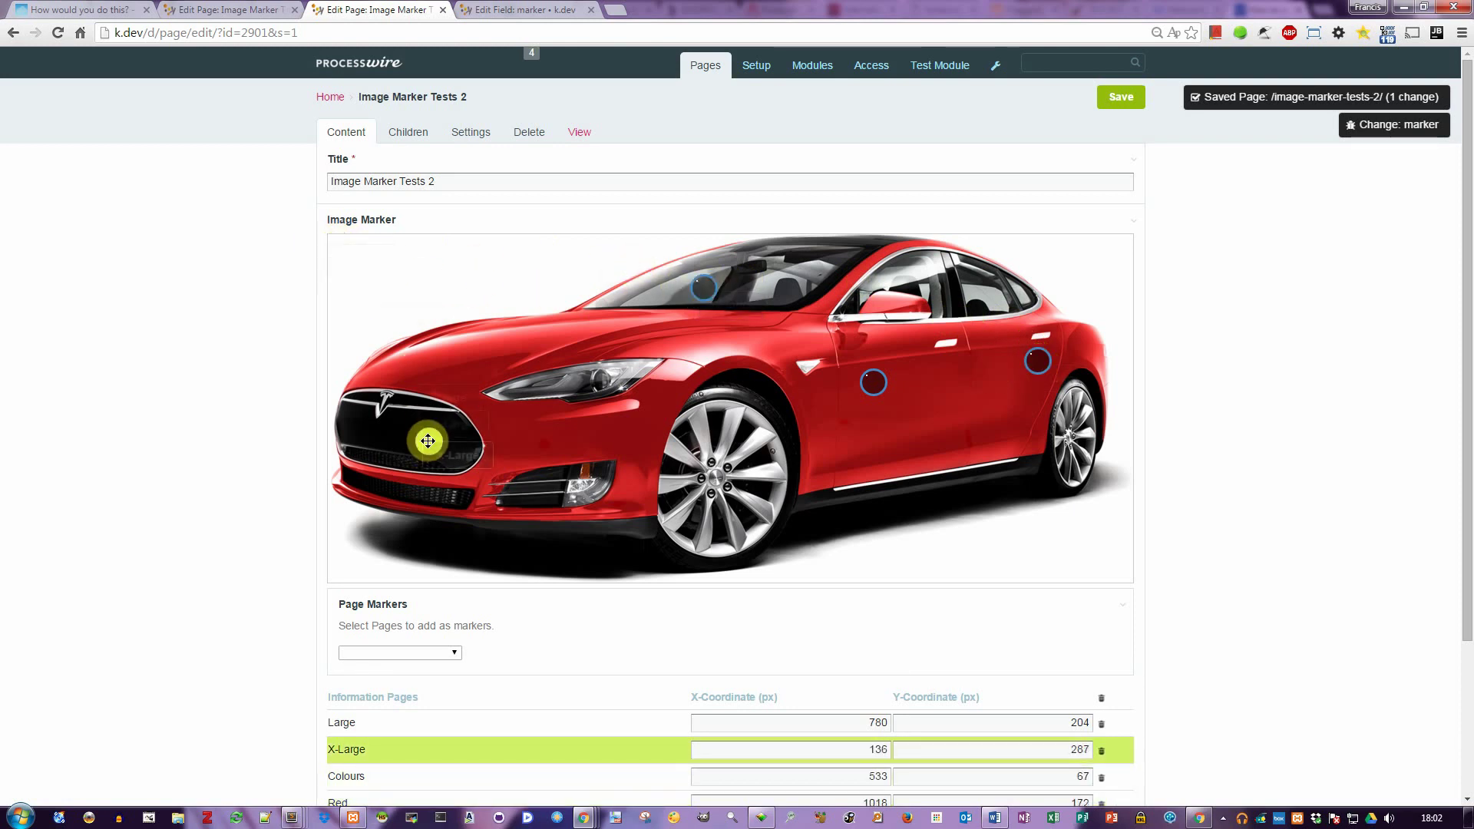
{"action": "left_click", "coordinate": [1125, 98]}
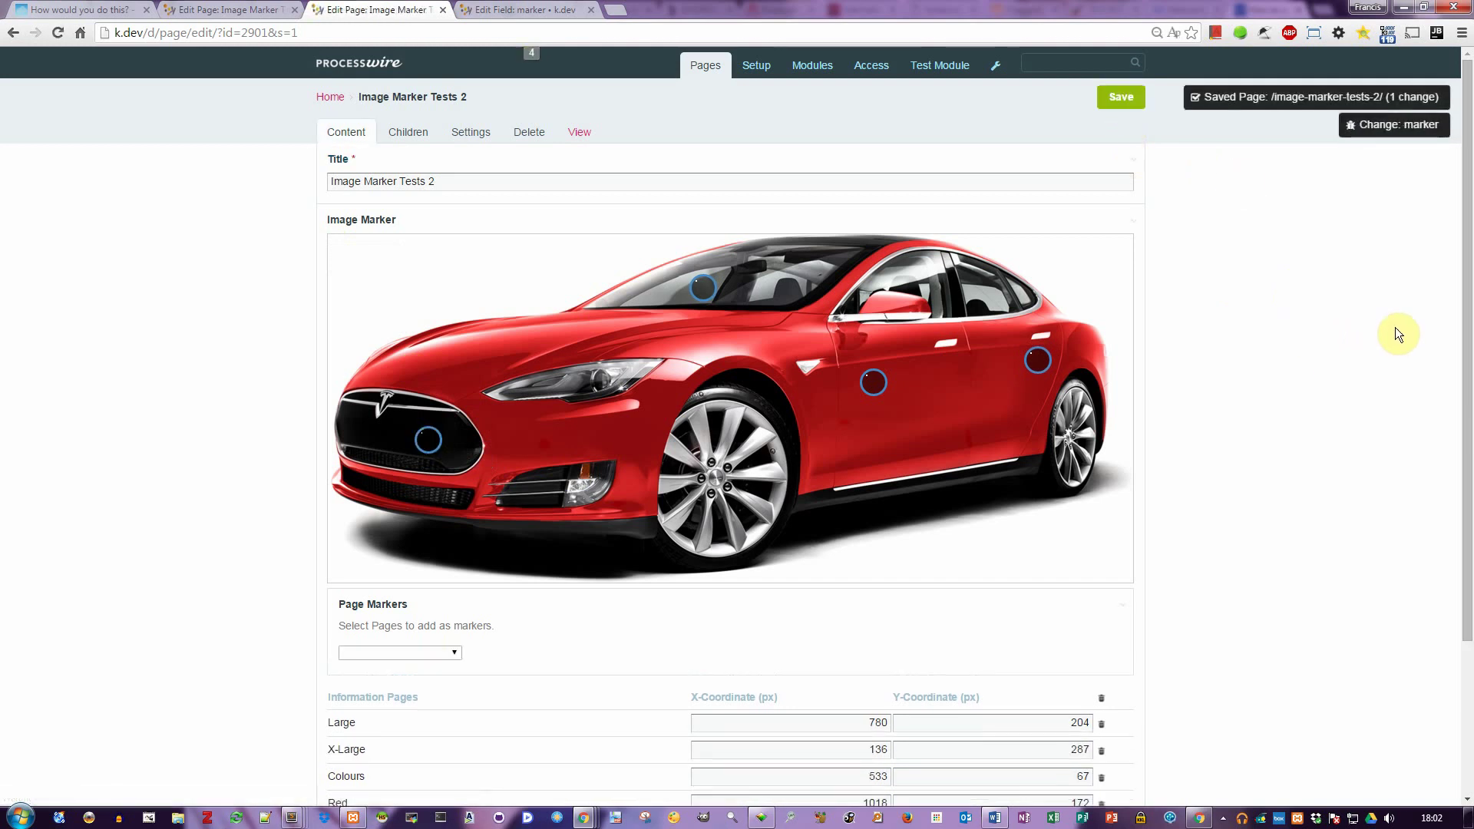
- Highlight the Large, X-Large, Colours and Red markers one after another to examine which marker on the car belongs to which information page
{"action": "left_click_drag", "start_coordinate": [1461, 276], "coordinate": [1458, 330]}
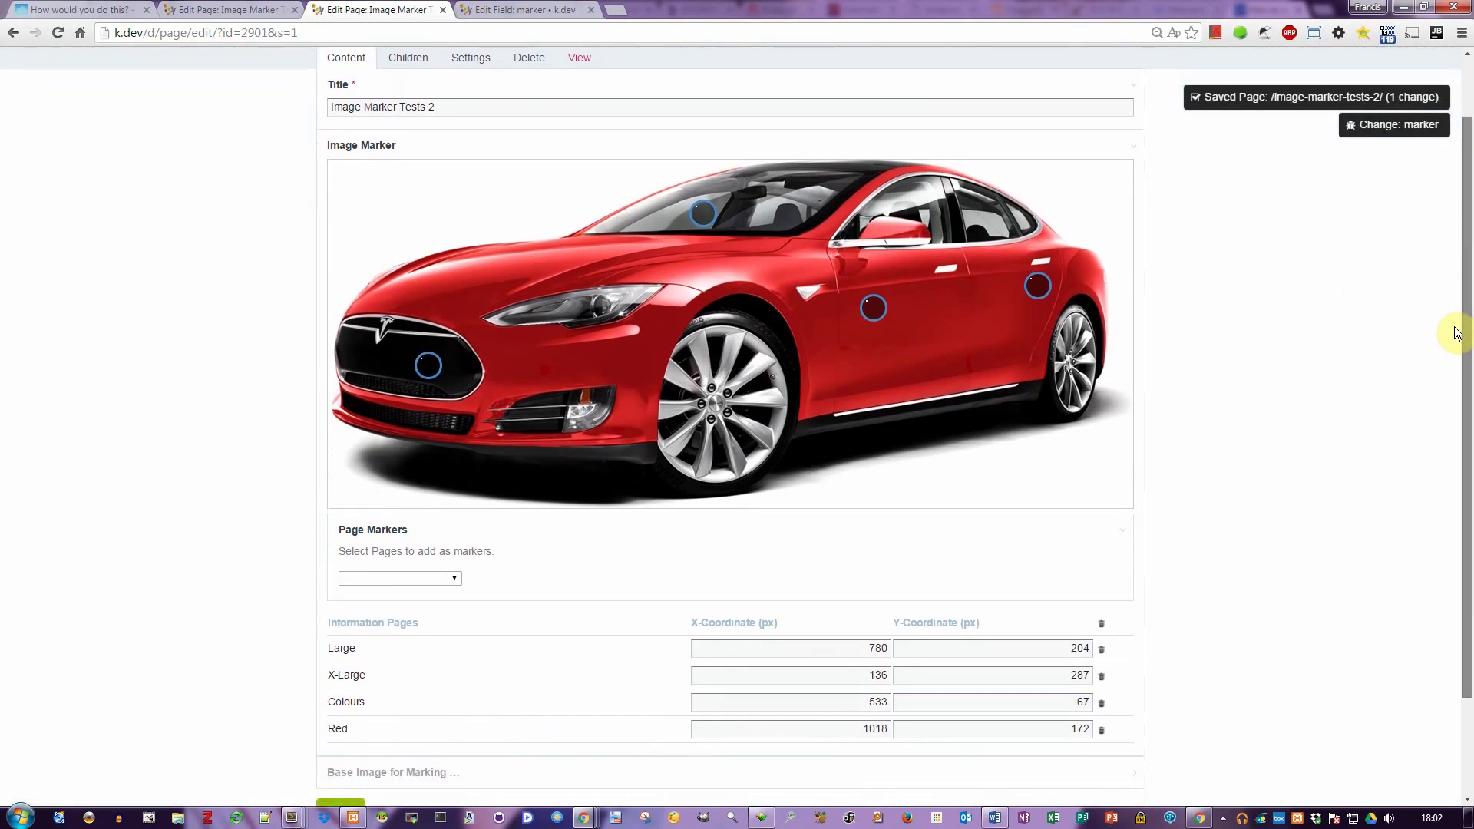
{"action": "left_click", "coordinate": [878, 311]}
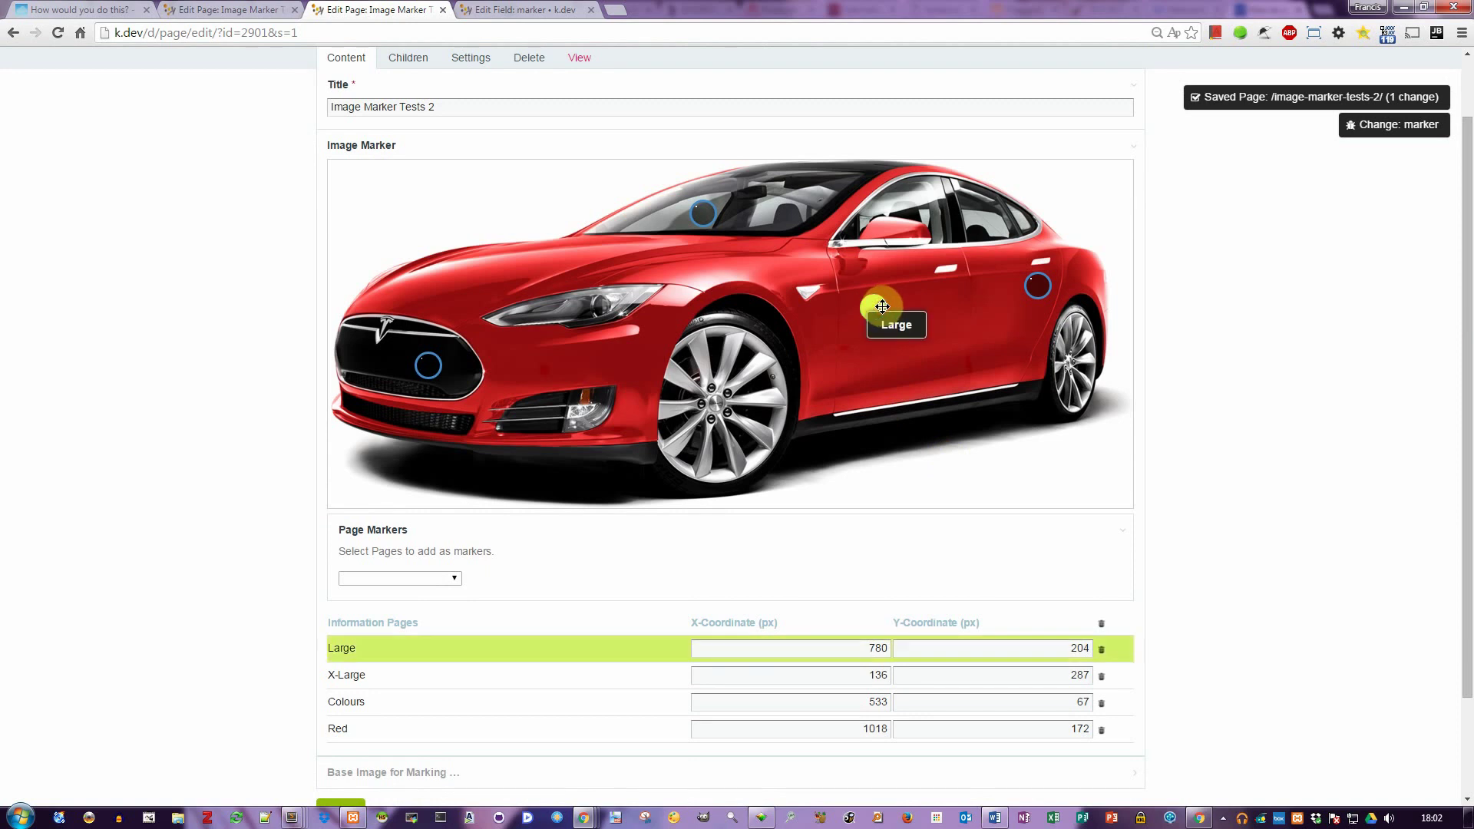
{"action": "left_click", "coordinate": [453, 652]}
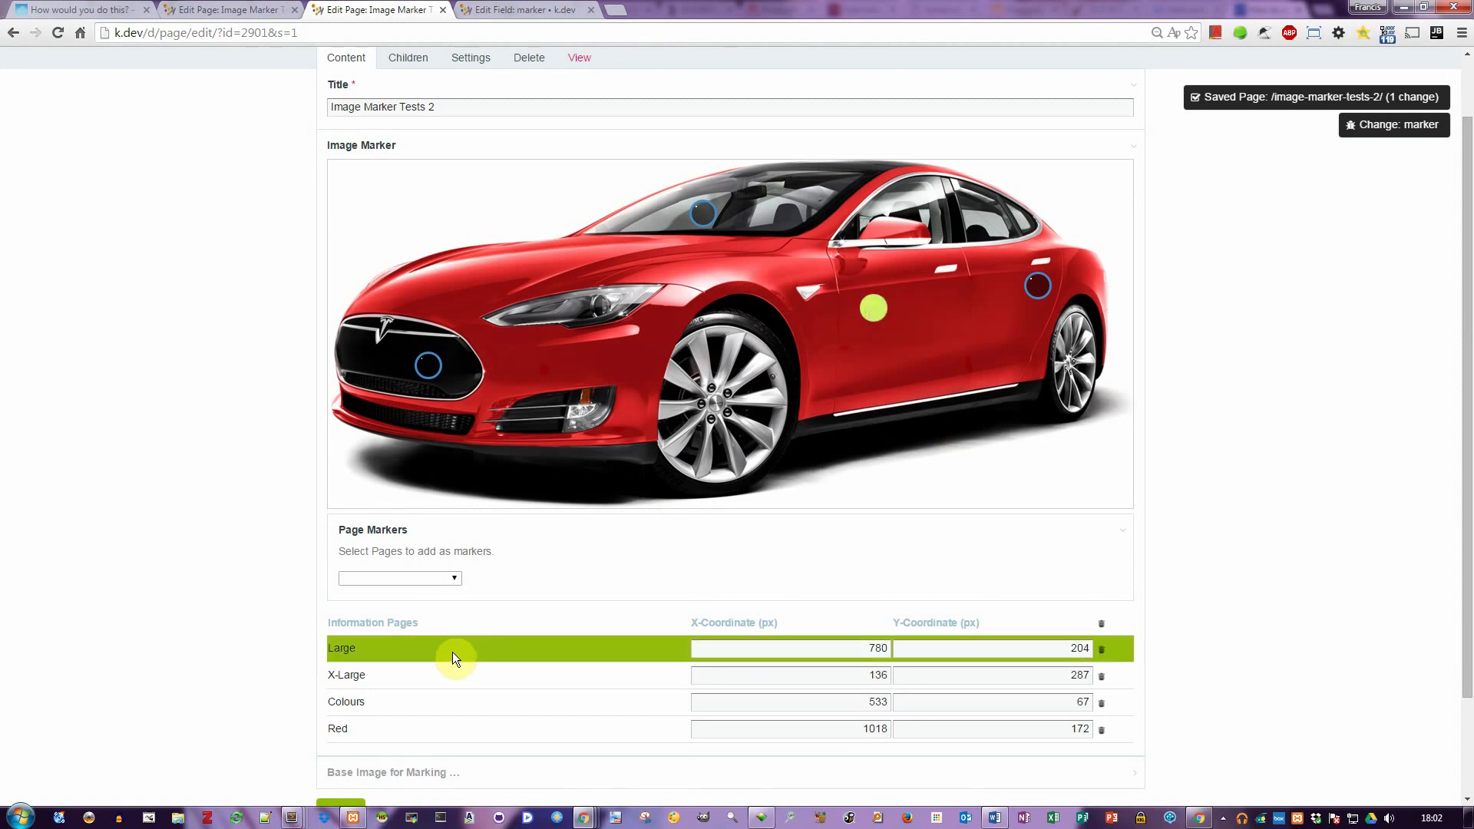
{"action": "left_click", "coordinate": [532, 652]}
{"action": "left_click", "coordinate": [412, 680]}
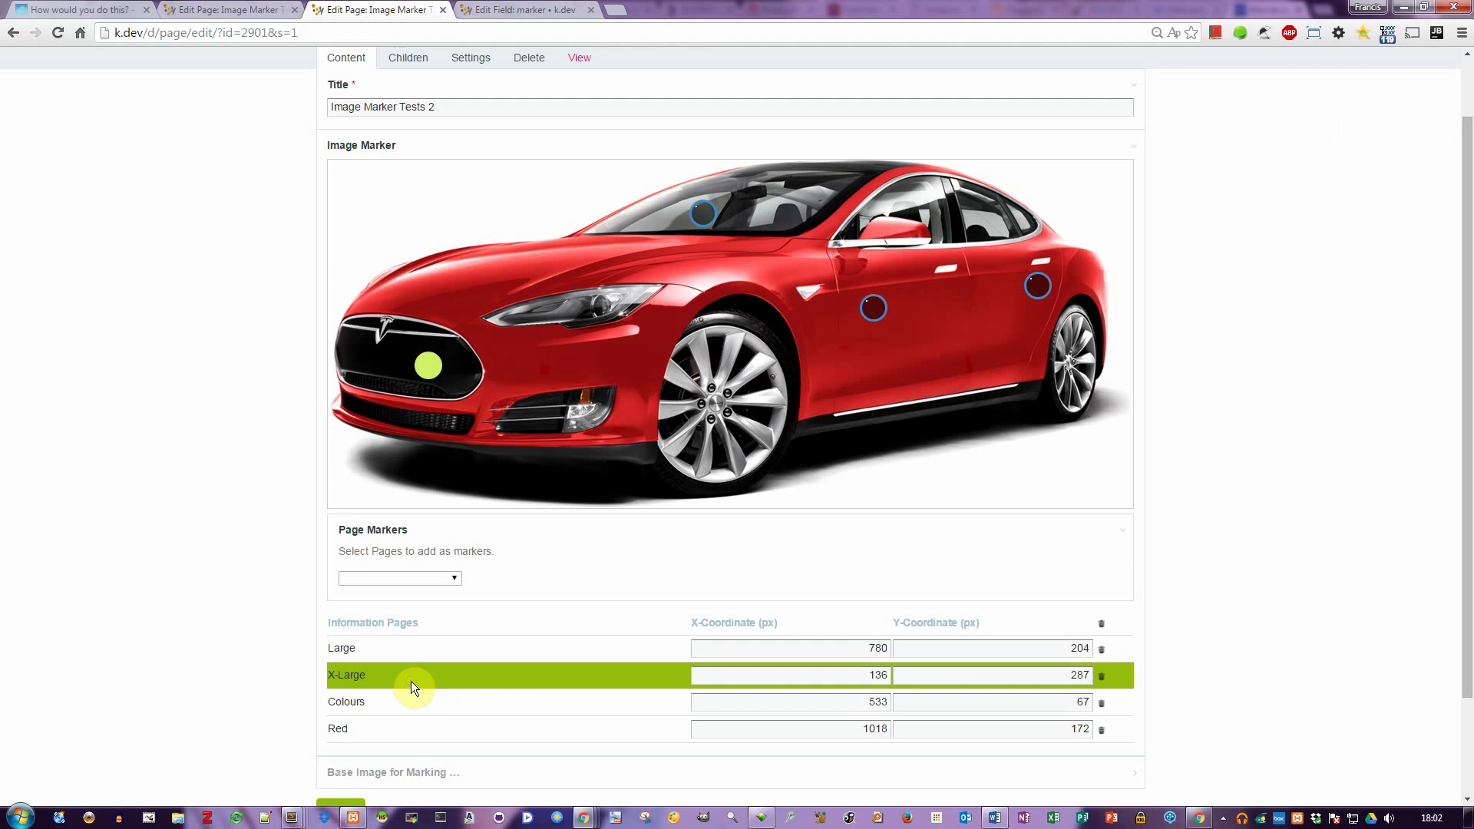
{"action": "left_click", "coordinate": [398, 704]}
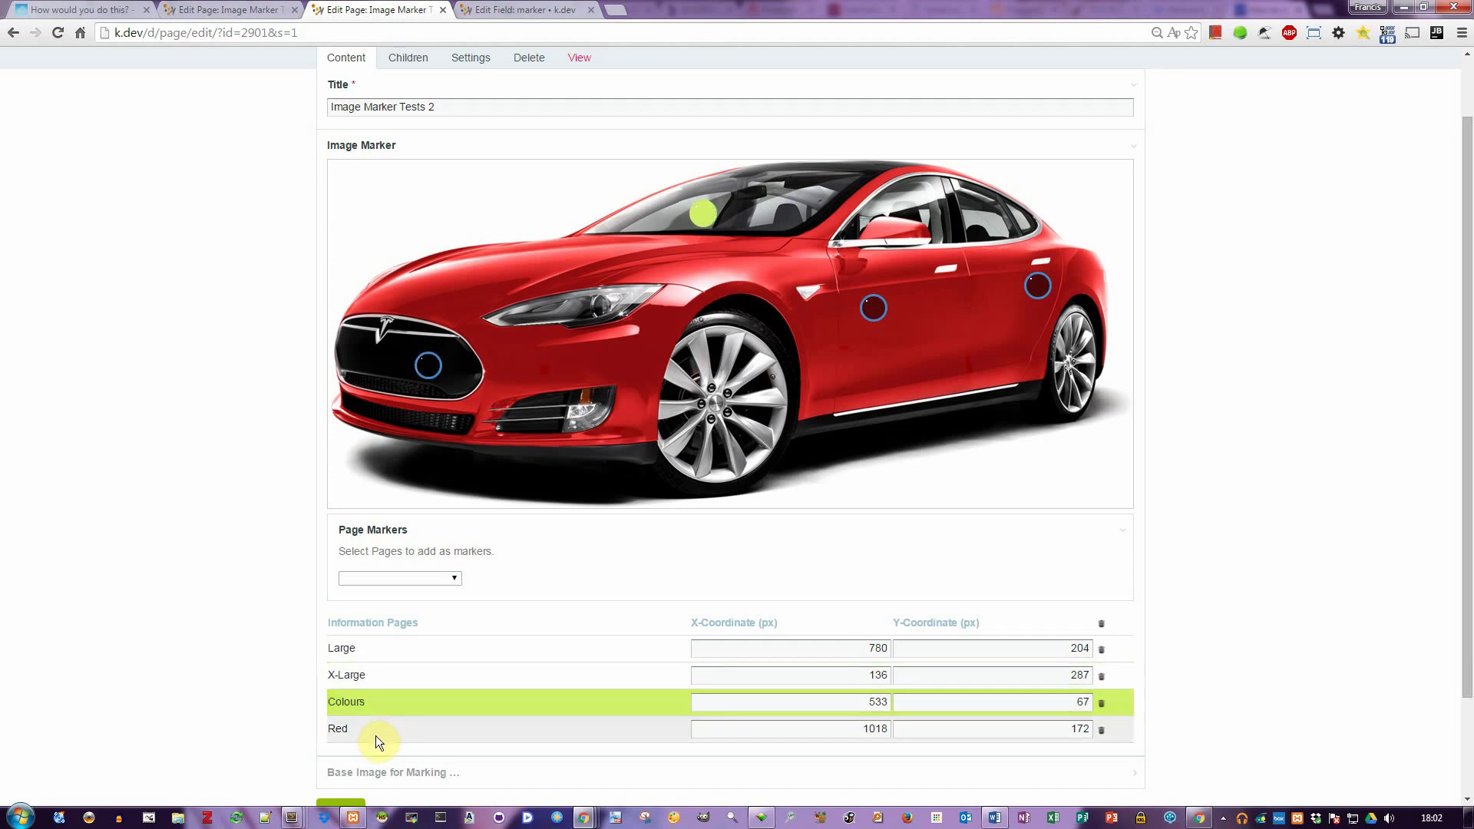
{"action": "left_click", "coordinate": [377, 733]}
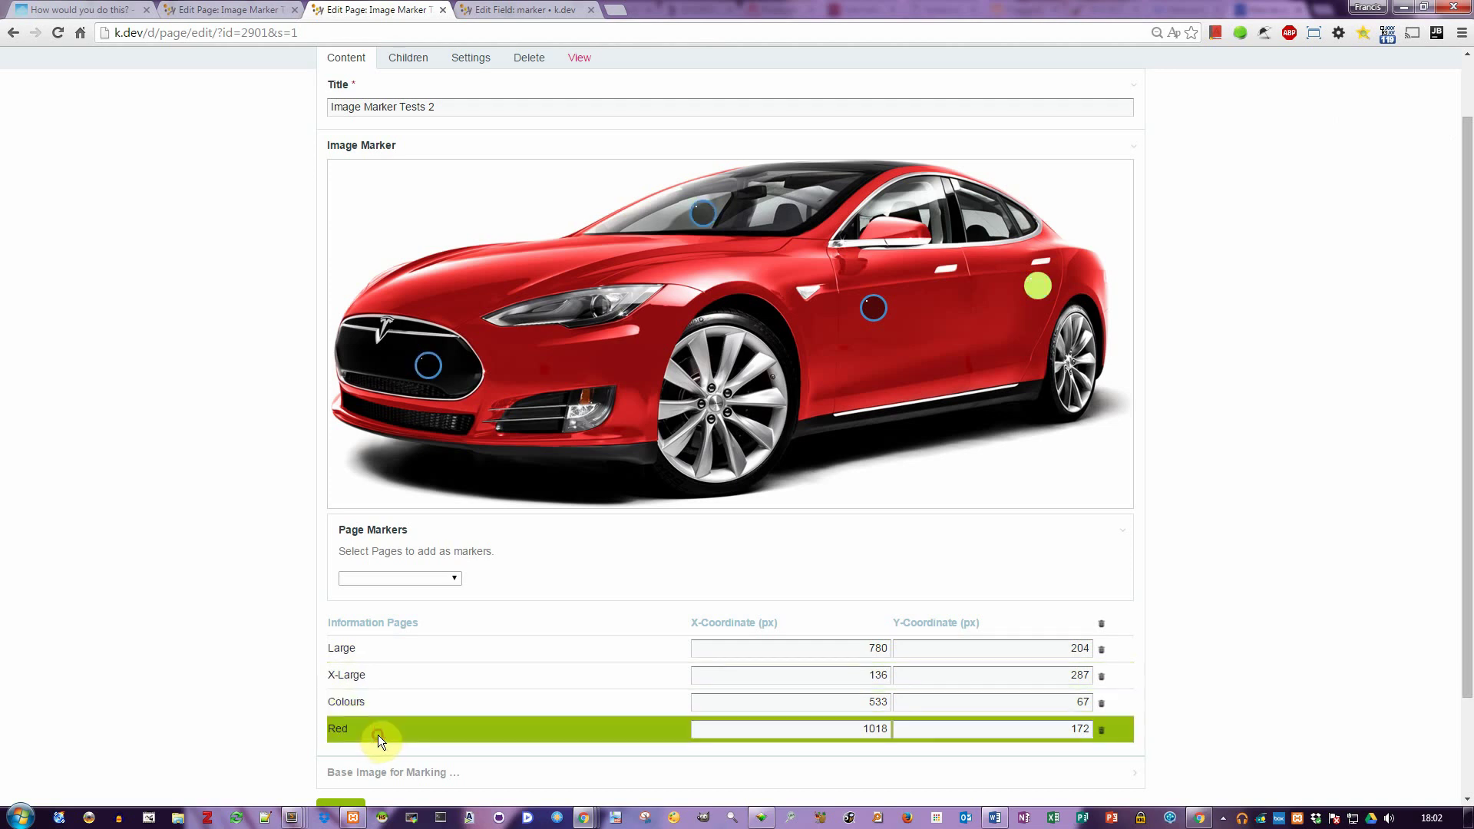
{"action": "left_click", "coordinate": [371, 646]}
{"action": "left_click", "coordinate": [404, 651]}
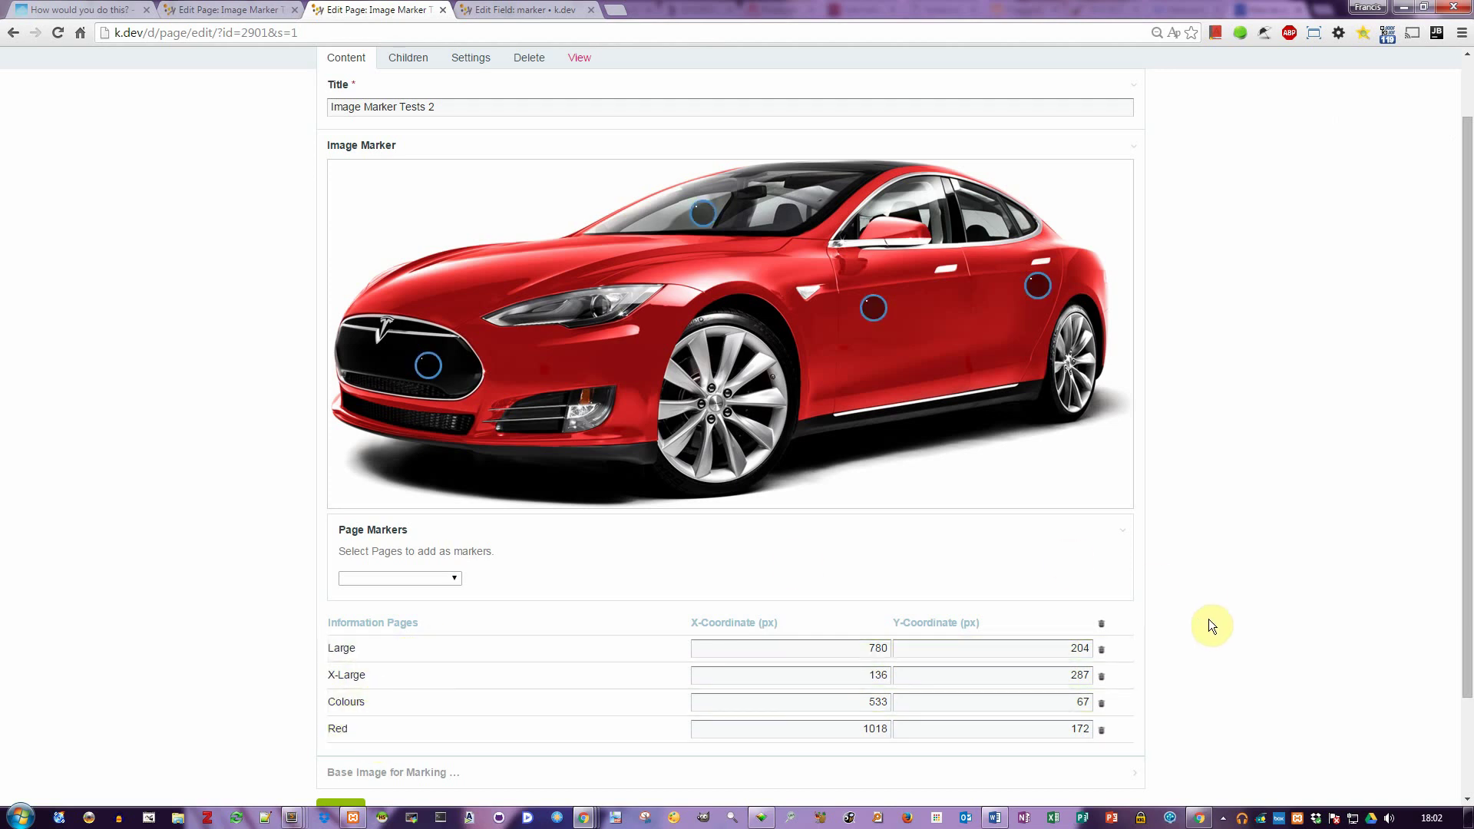
- Delete the X-Large and Colours markers from the information pages table and save the page
{"action": "left_click", "coordinate": [1102, 677]}
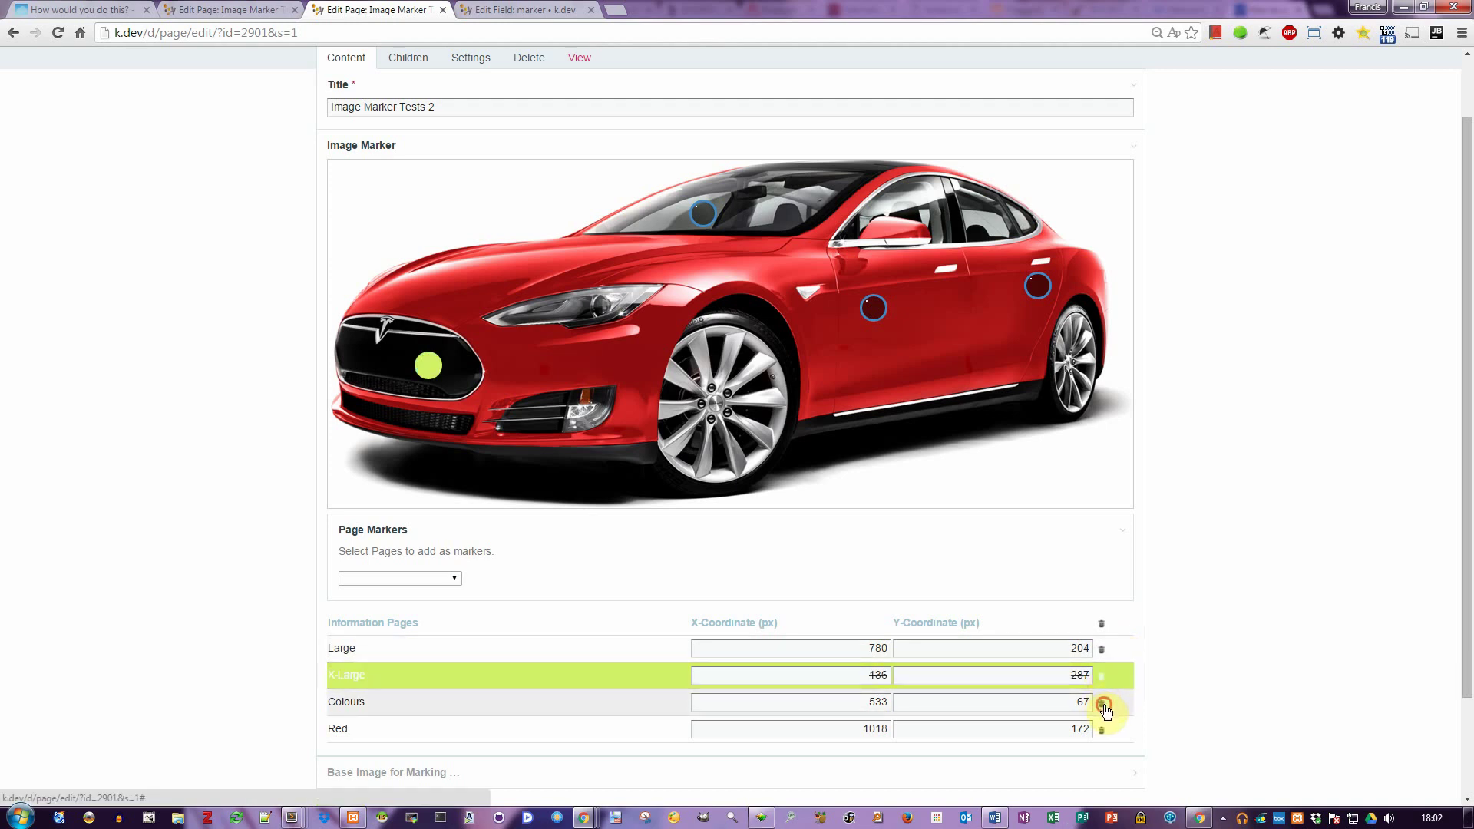
{"action": "left_click", "coordinate": [1103, 703]}
{"action": "scroll", "coordinate": [1203, 396], "scroll_direction": "up", "scroll_amount": 2}
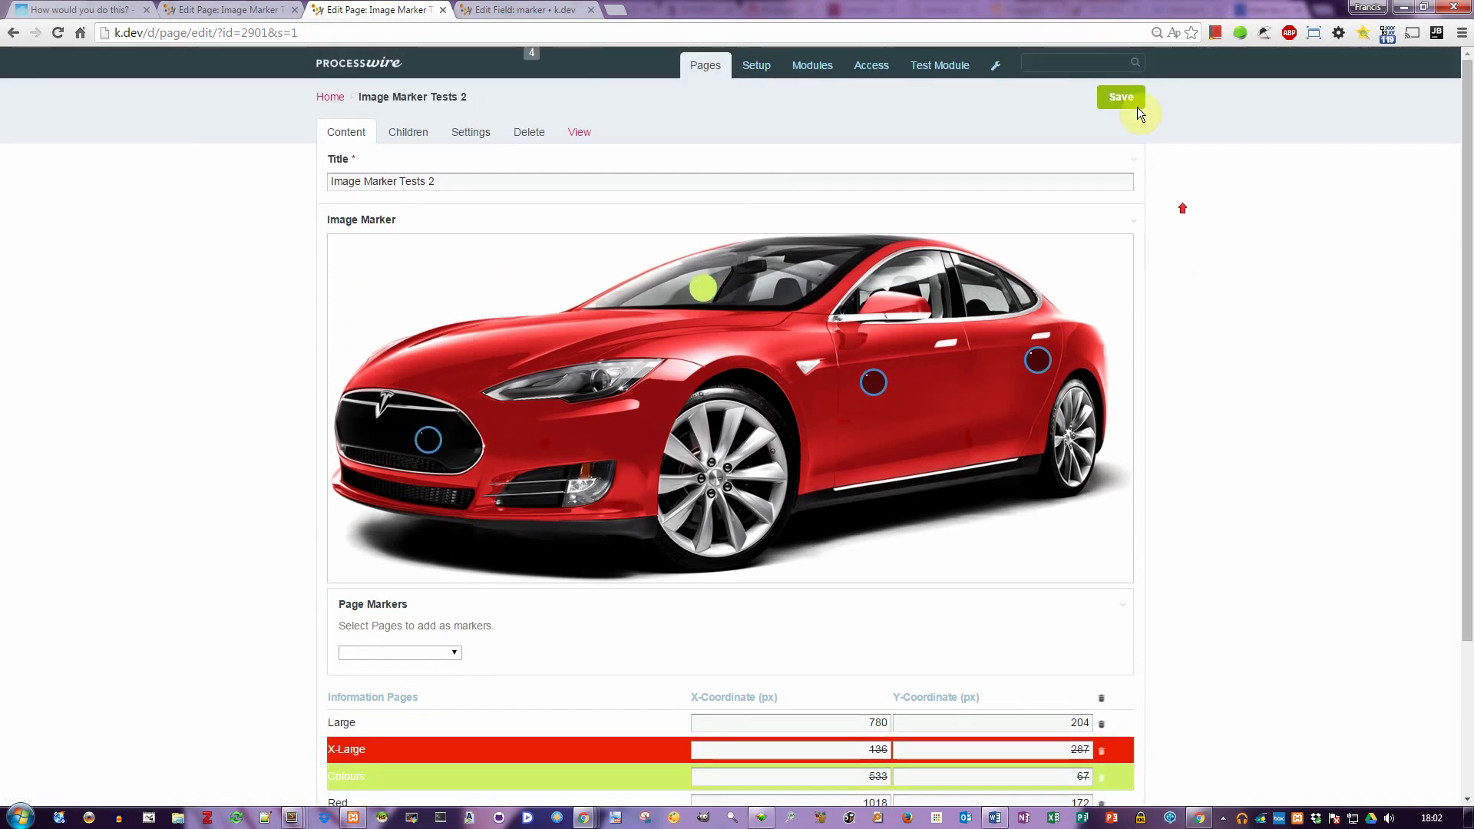
{"action": "left_click", "coordinate": [1129, 106]}
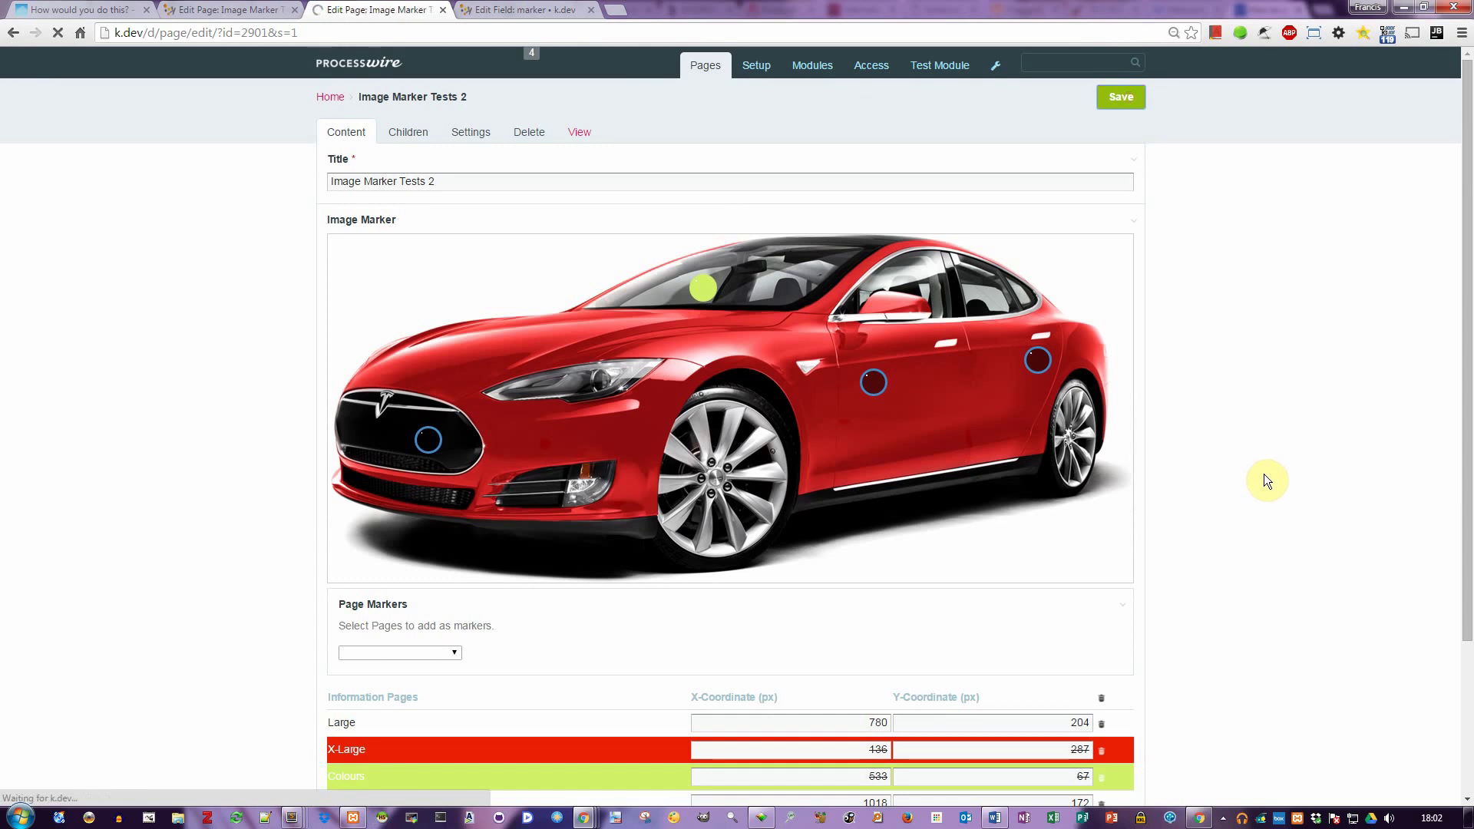
- Mark the remaining Large and Red markers for deletion all at once and save the page
{"action": "scroll", "coordinate": [1255, 472], "scroll_direction": "down", "scroll_amount": 2}
{"action": "scroll", "coordinate": [1257, 479], "scroll_direction": "down", "scroll_amount": 1}
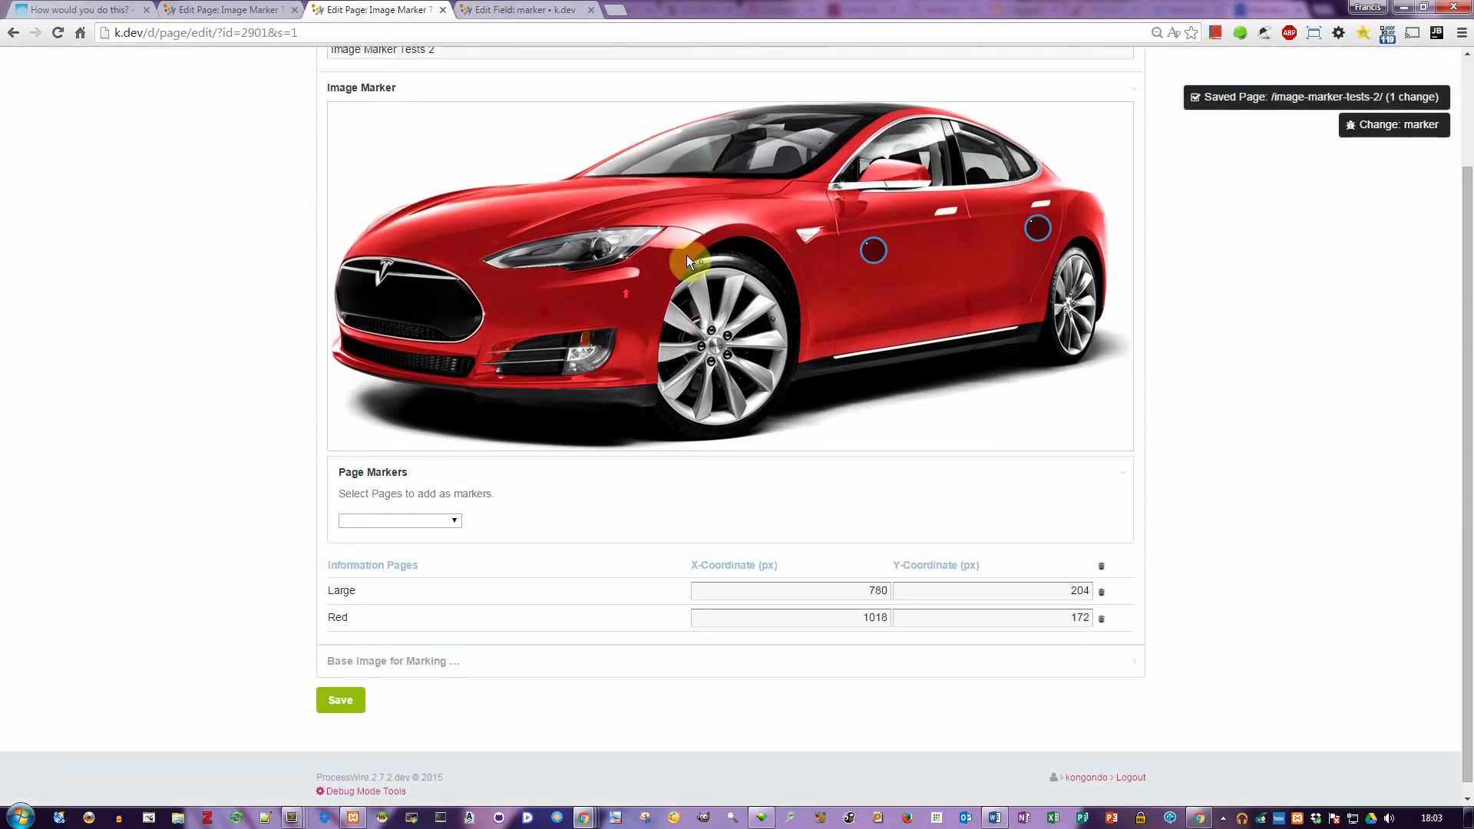
{"action": "left_click", "coordinate": [1104, 573]}
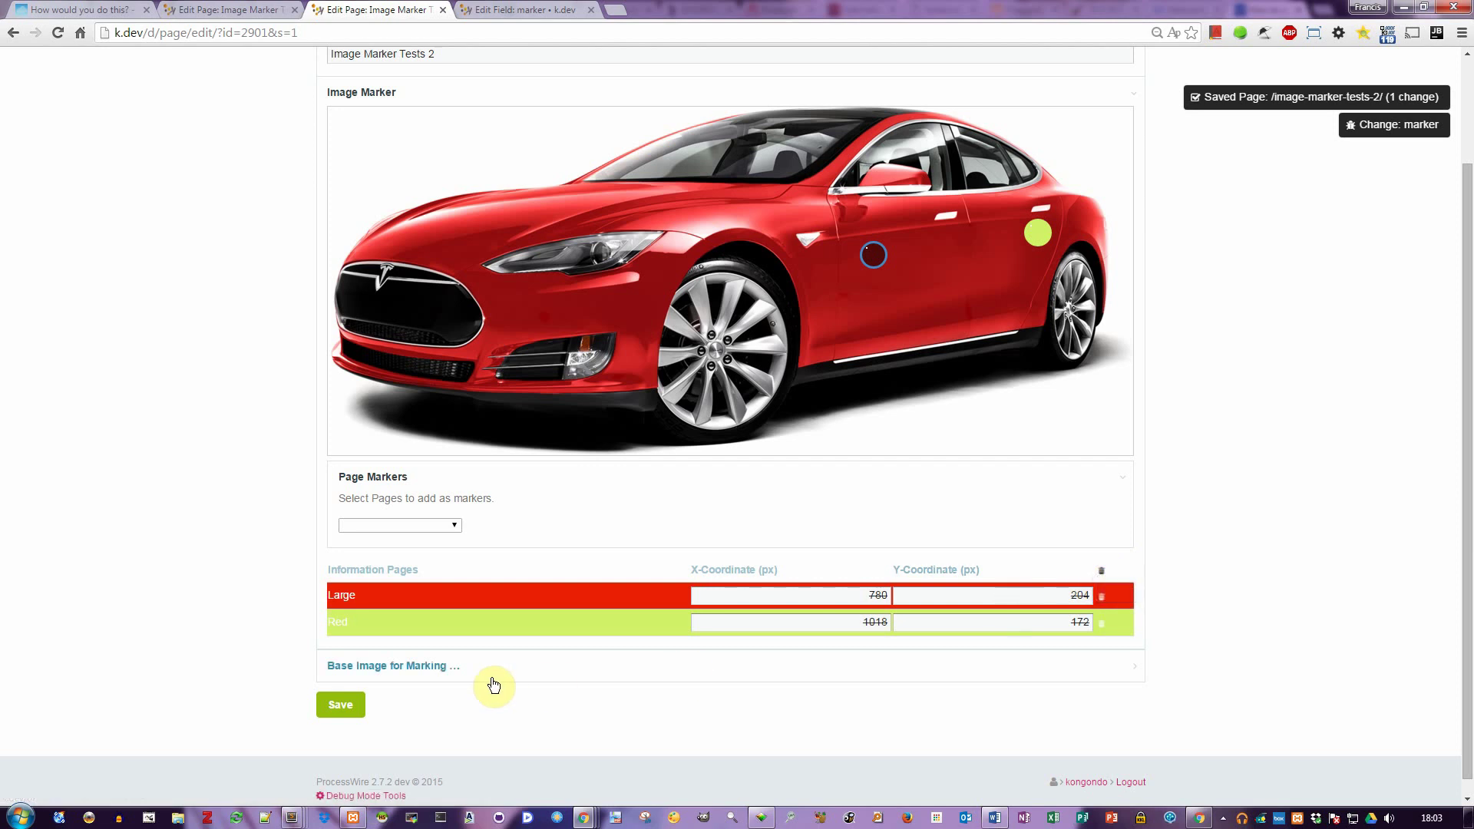
{"action": "left_click", "coordinate": [340, 705]}
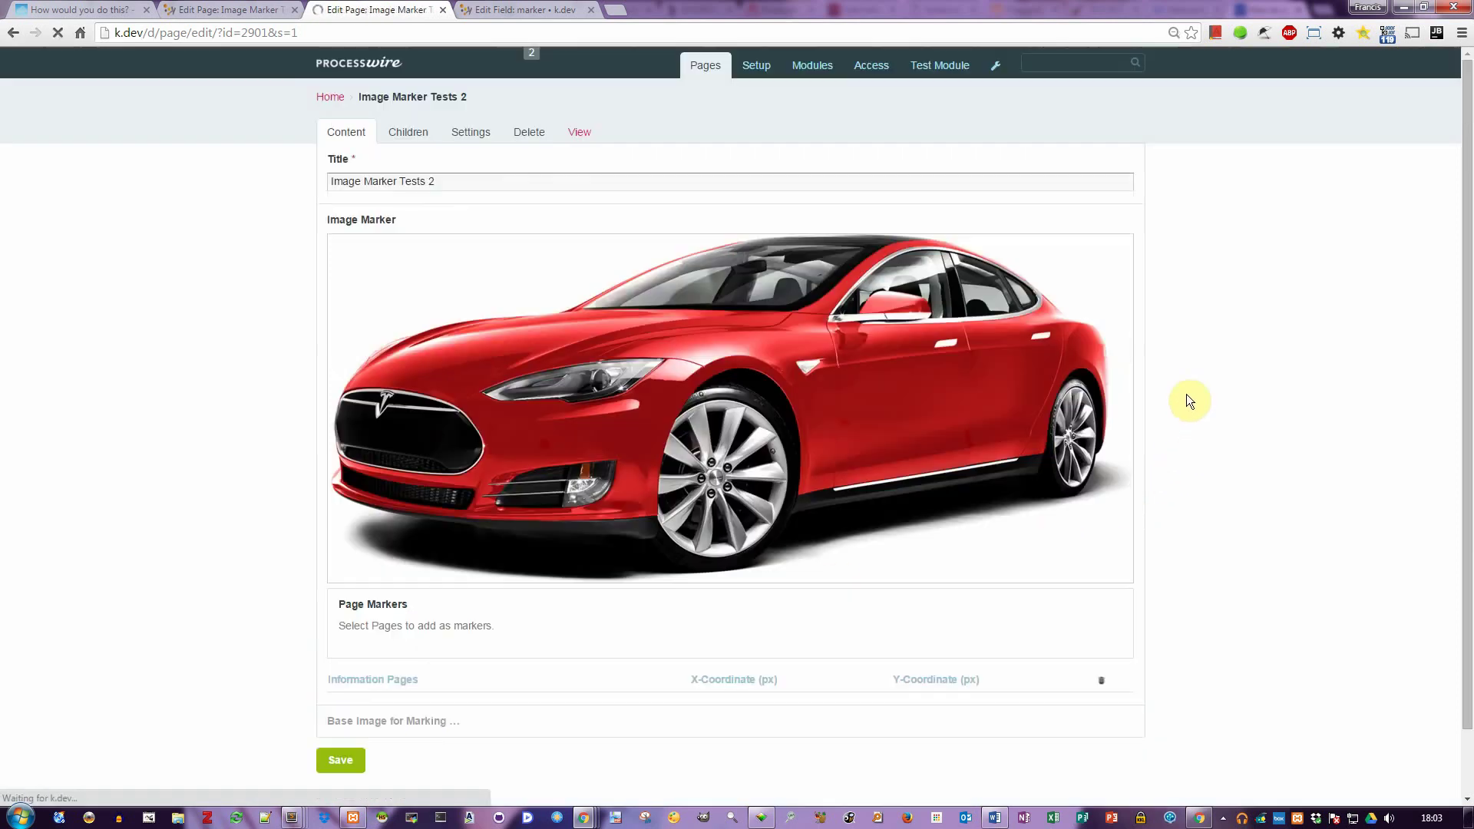
- Add the X-Small, Large and Medium pages as page markers and save the page
{"action": "left_click", "coordinate": [382, 652]}
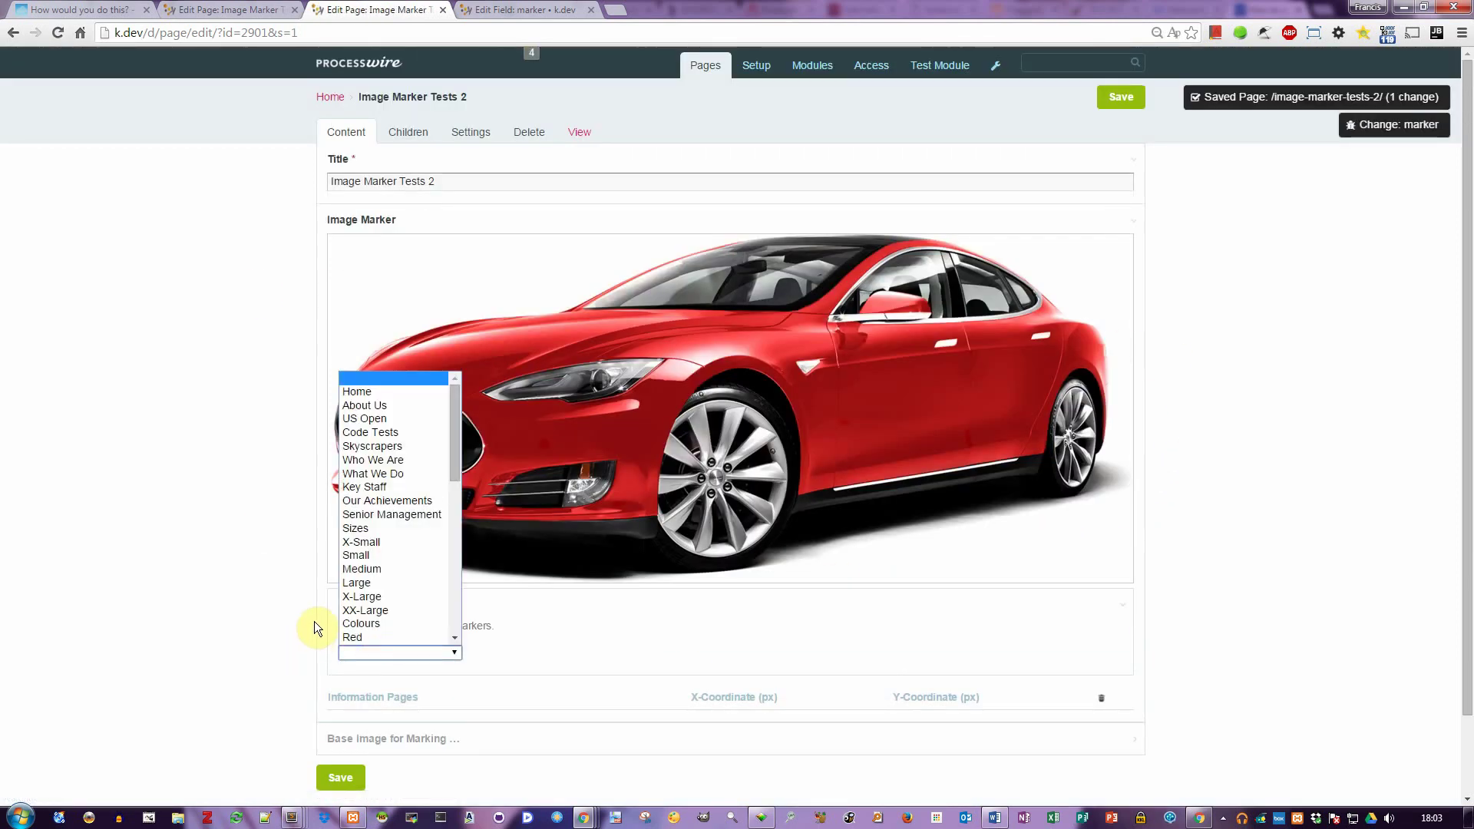
{"action": "left_click", "coordinate": [373, 547]}
{"action": "left_click", "coordinate": [384, 651]}
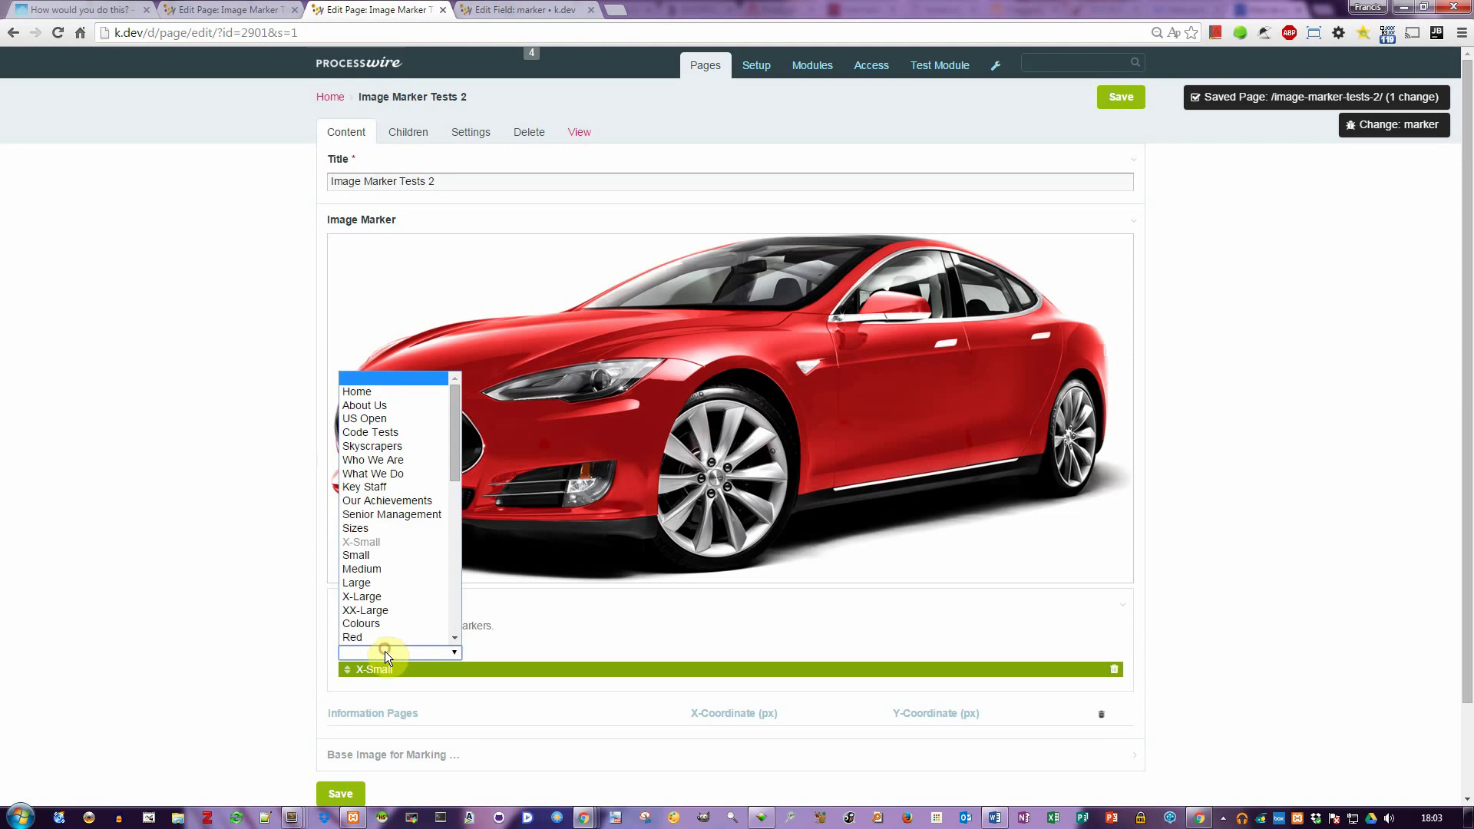
{"action": "left_click", "coordinate": [380, 580]}
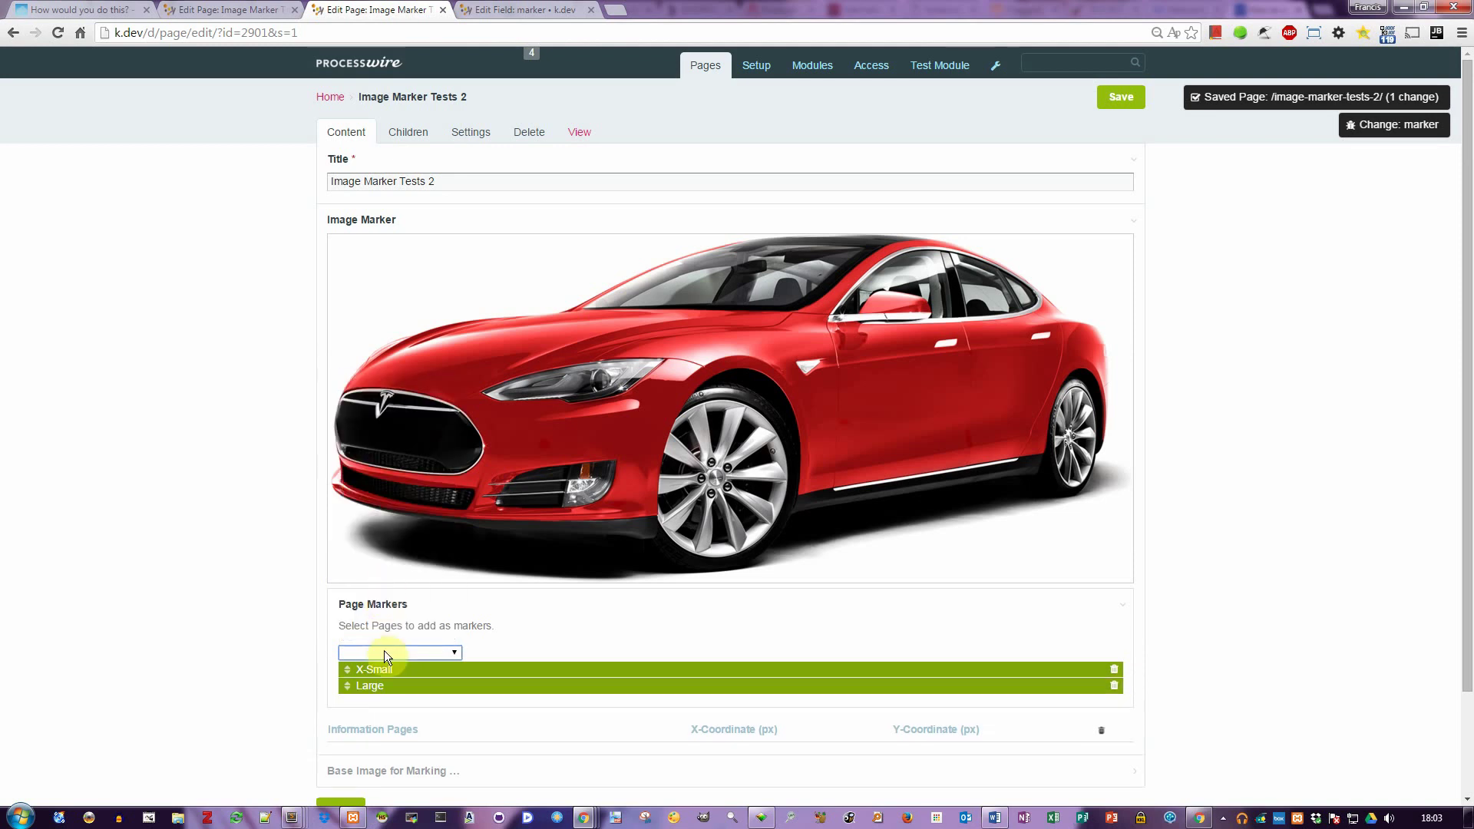
{"action": "left_click", "coordinate": [384, 651]}
{"action": "left_click", "coordinate": [384, 570]}
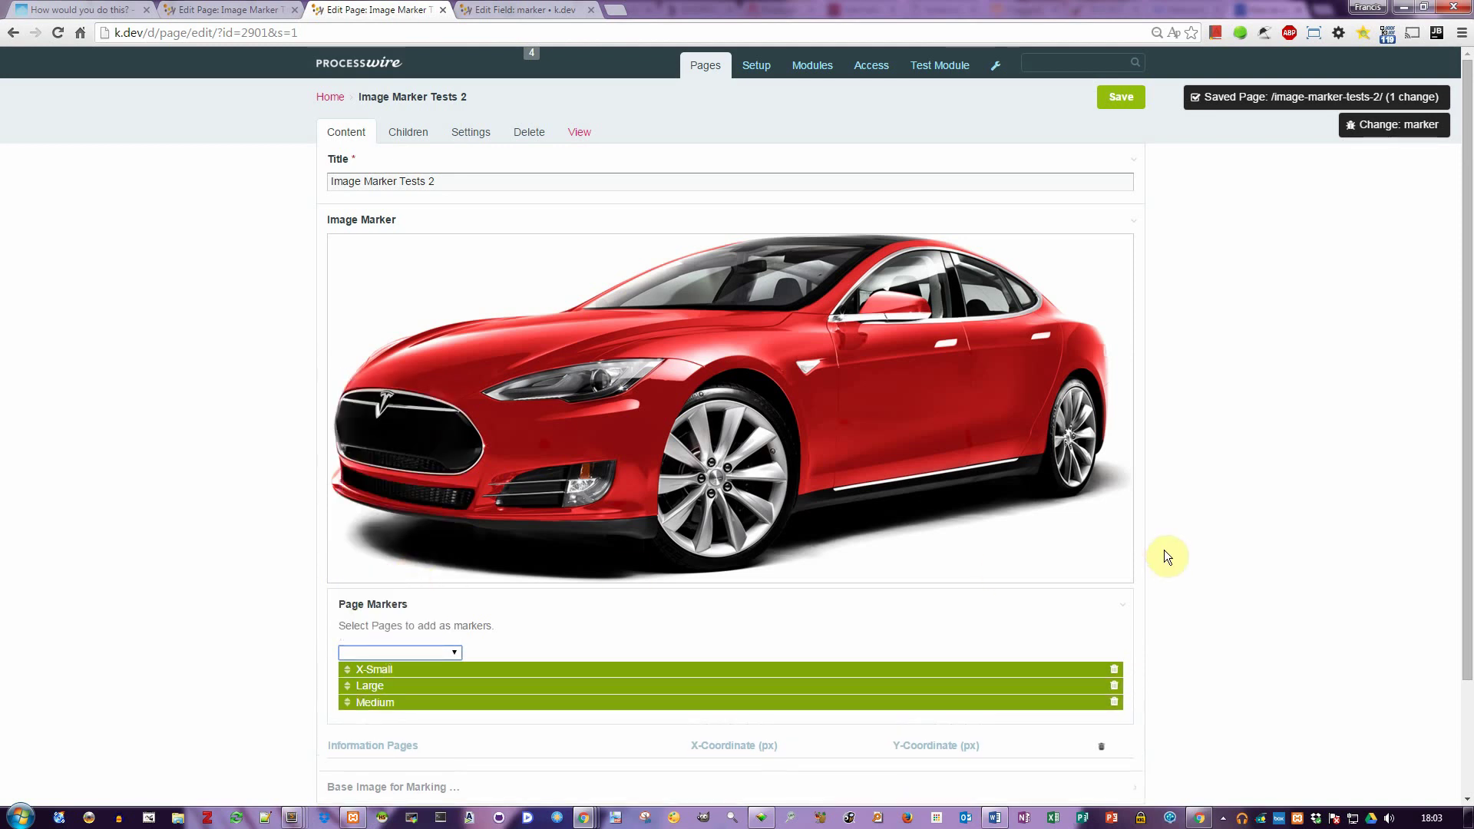
{"action": "scroll", "coordinate": [998, 606], "scroll_direction": "down", "scroll_amount": 2}
{"action": "left_click", "coordinate": [336, 695]}
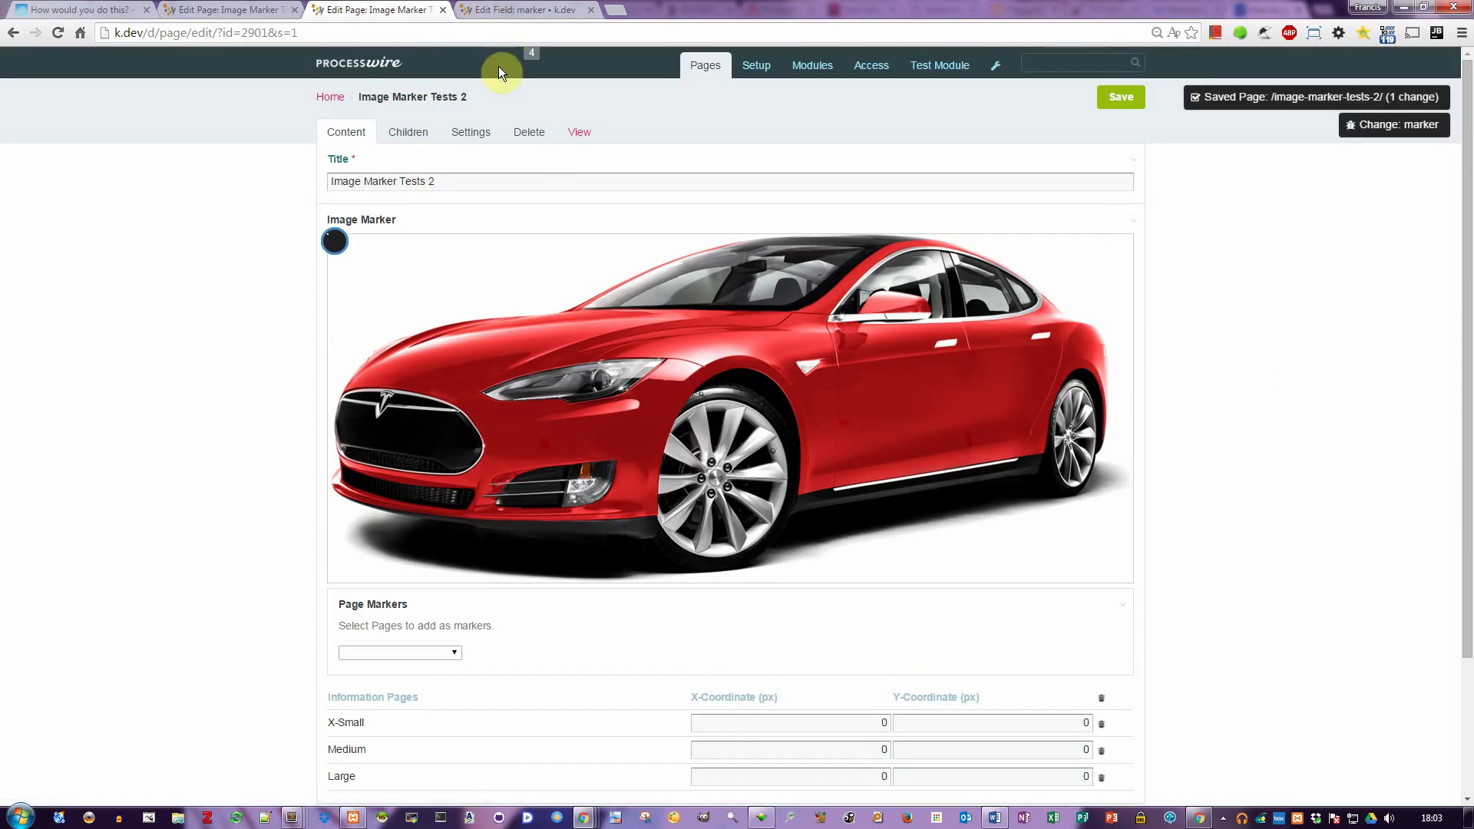
- In the marker field's details, set the method for selecting marker pages to Page Auto Complete and save the field
{"action": "left_click", "coordinate": [527, 9]}
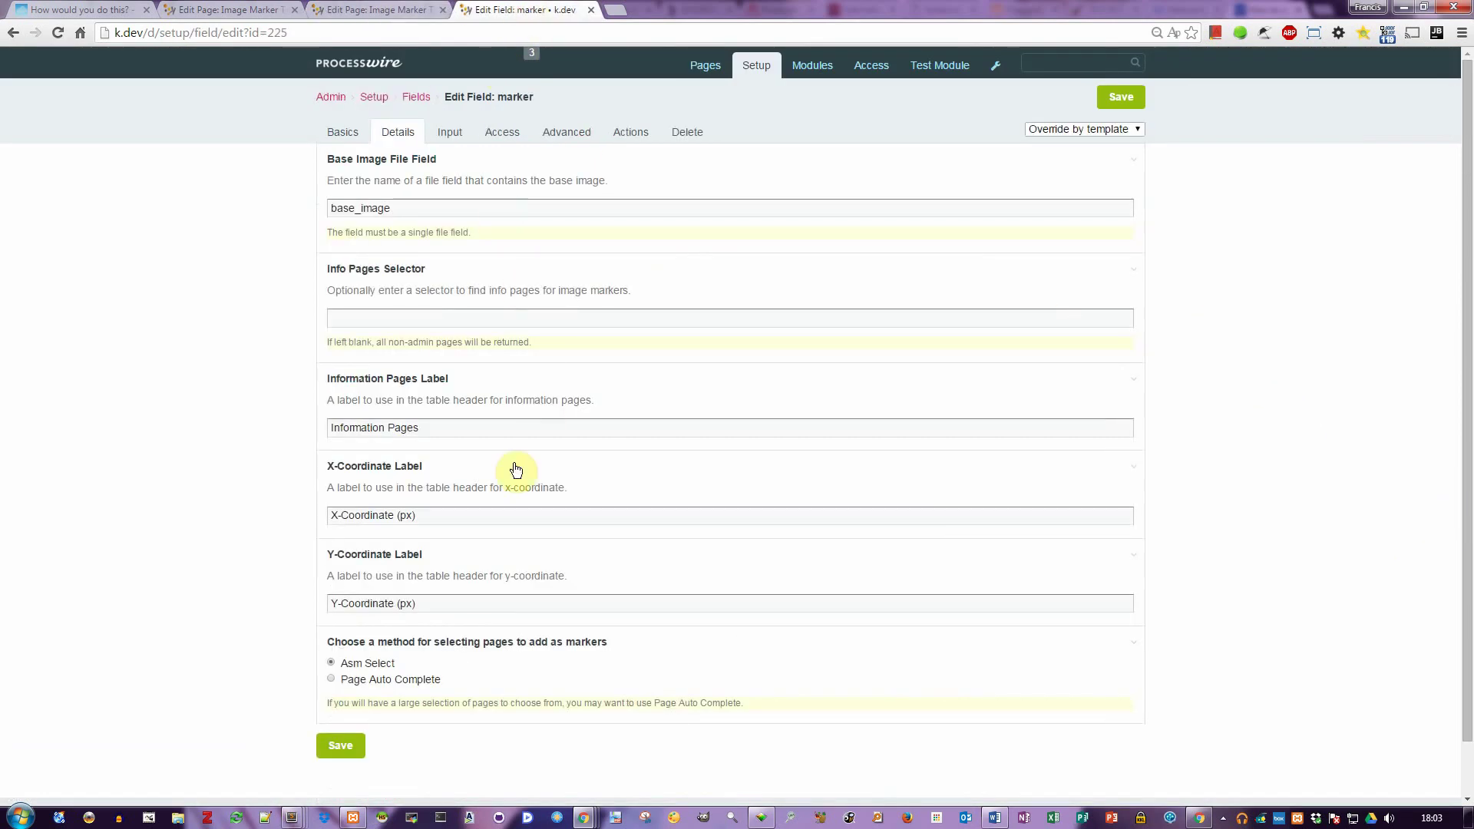
{"action": "scroll", "coordinate": [508, 458], "scroll_direction": "down", "scroll_amount": 1}
{"action": "scroll", "coordinate": [509, 459], "scroll_direction": "down", "scroll_amount": 1}
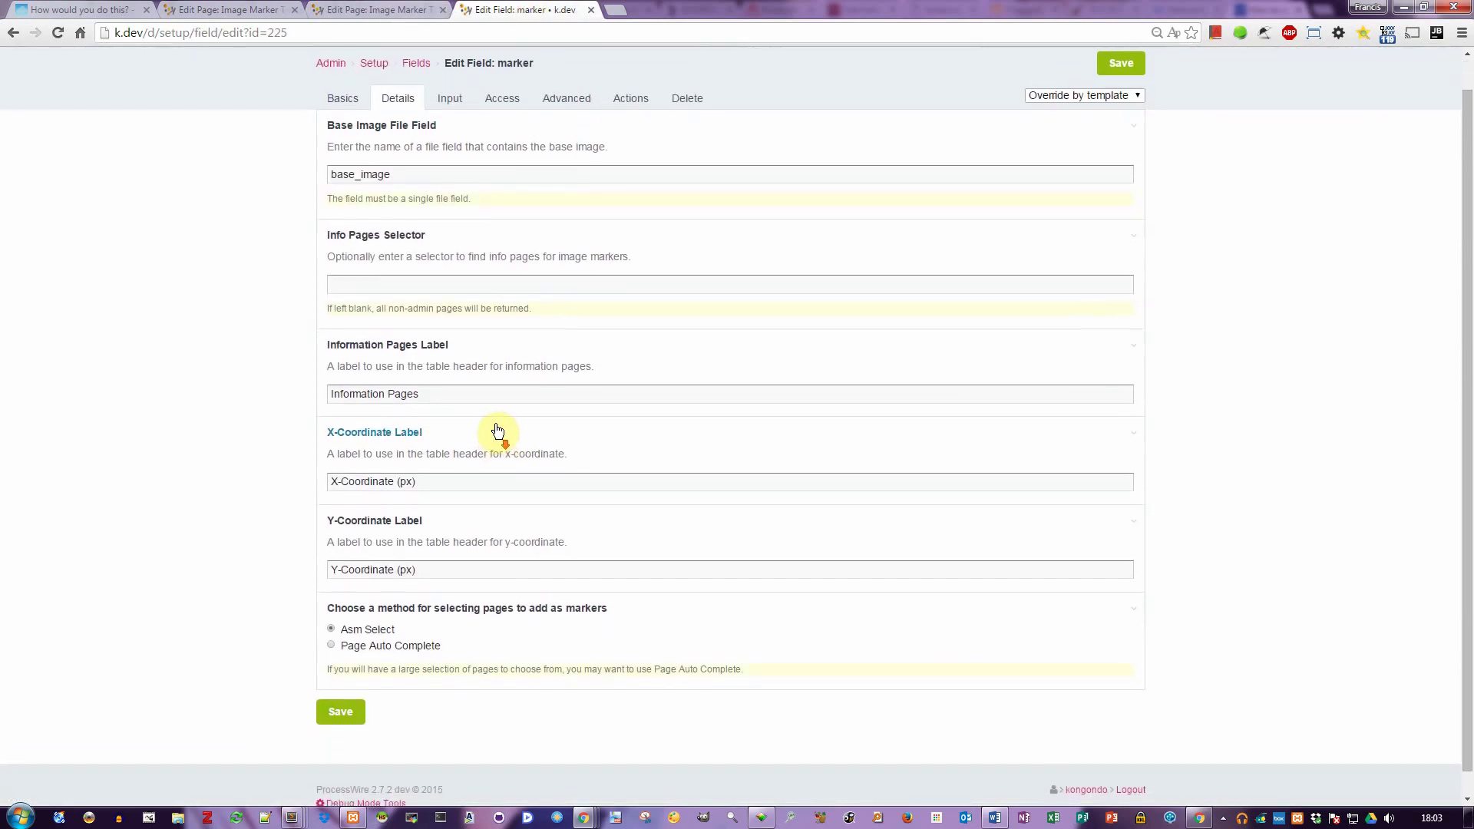
{"action": "scroll", "coordinate": [499, 422], "scroll_direction": "down", "scroll_amount": 1}
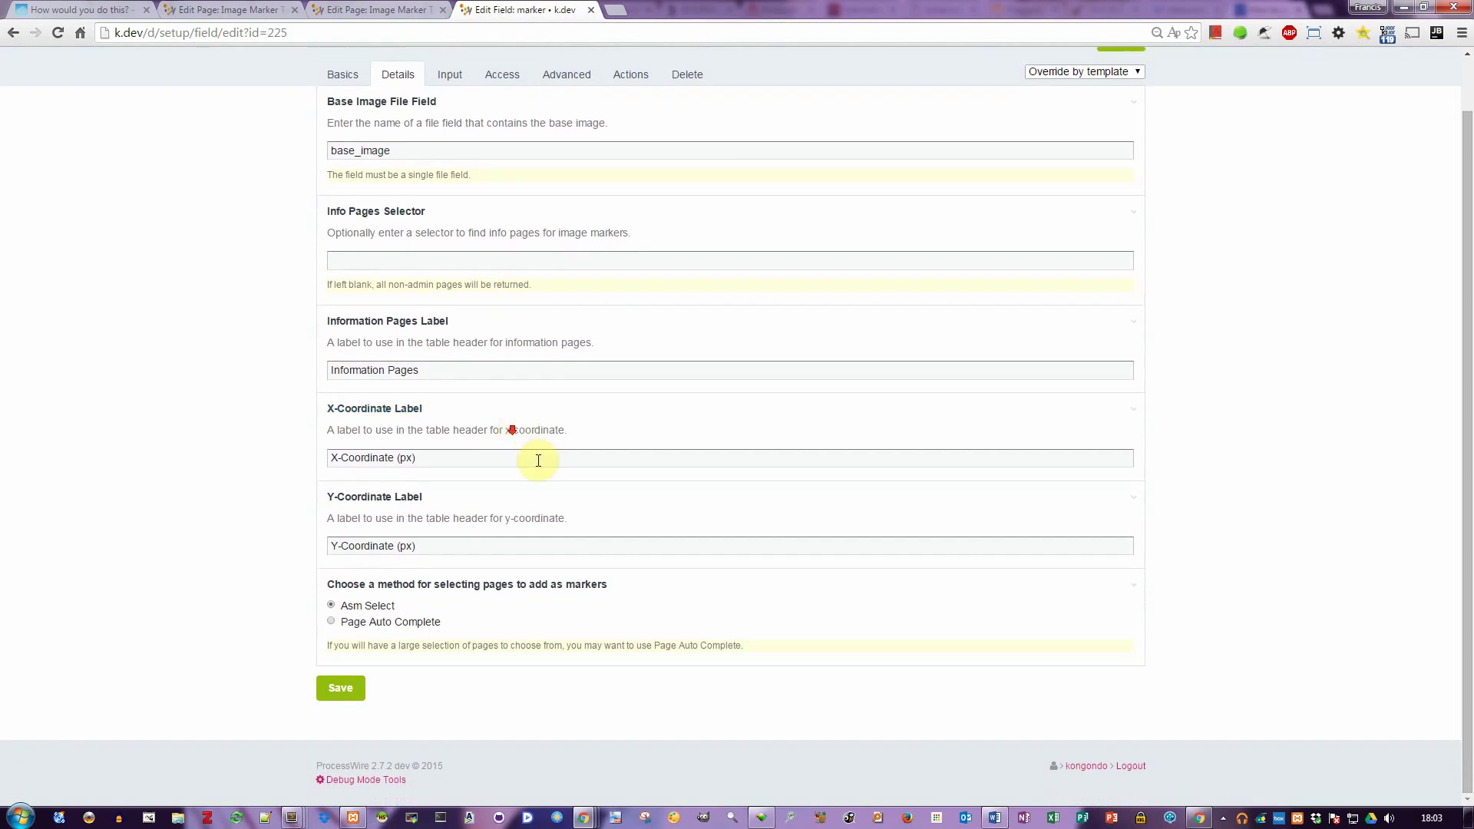
{"action": "left_click", "coordinate": [339, 620]}
{"action": "left_click", "coordinate": [347, 693]}
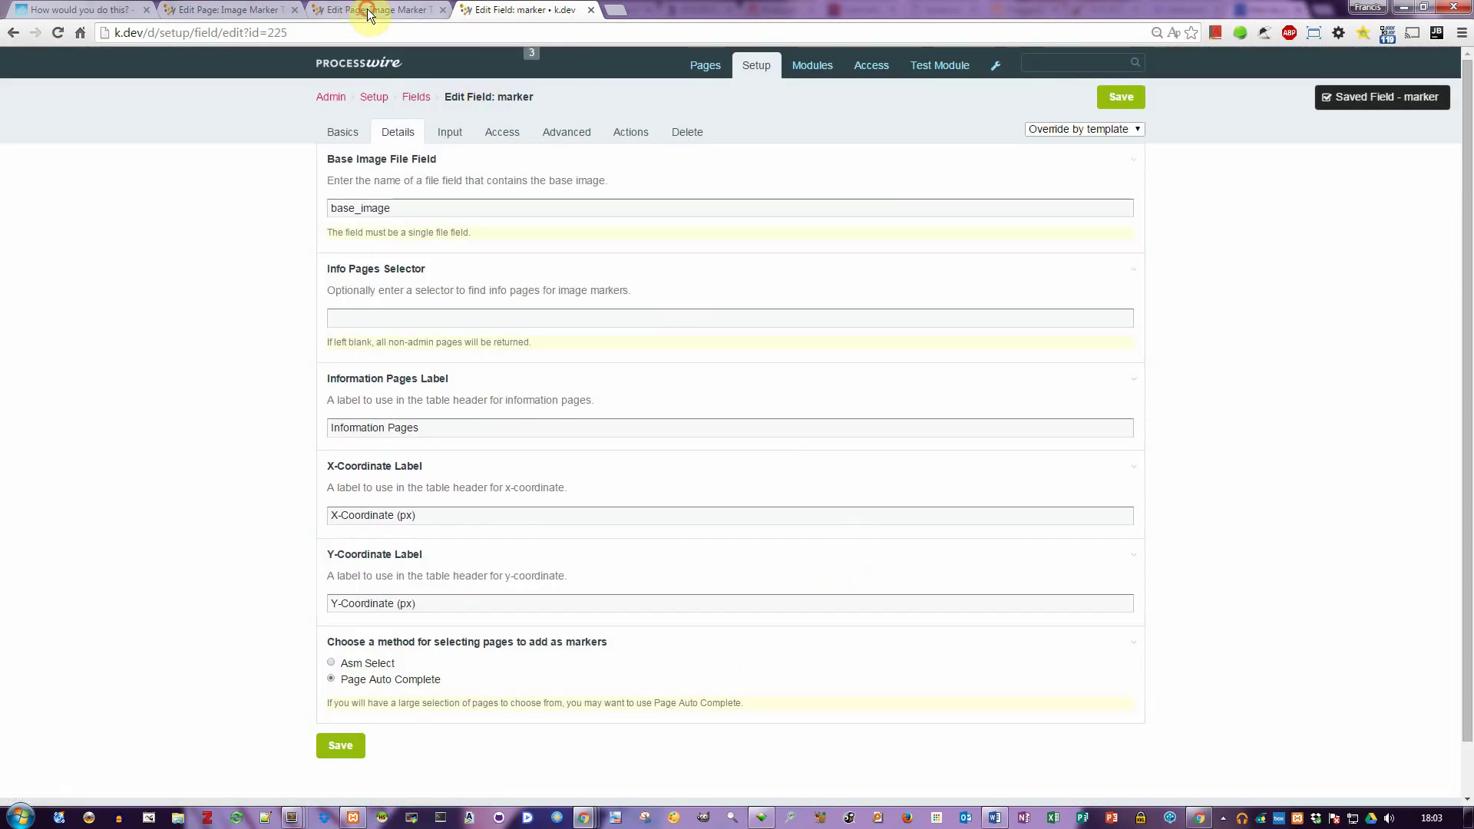
- Reload the Image Marker Tests 2 page, search the page markers for "Large", add X-Large and save the page
{"action": "left_click", "coordinate": [368, 10]}
{"action": "left_click", "coordinate": [57, 32]}
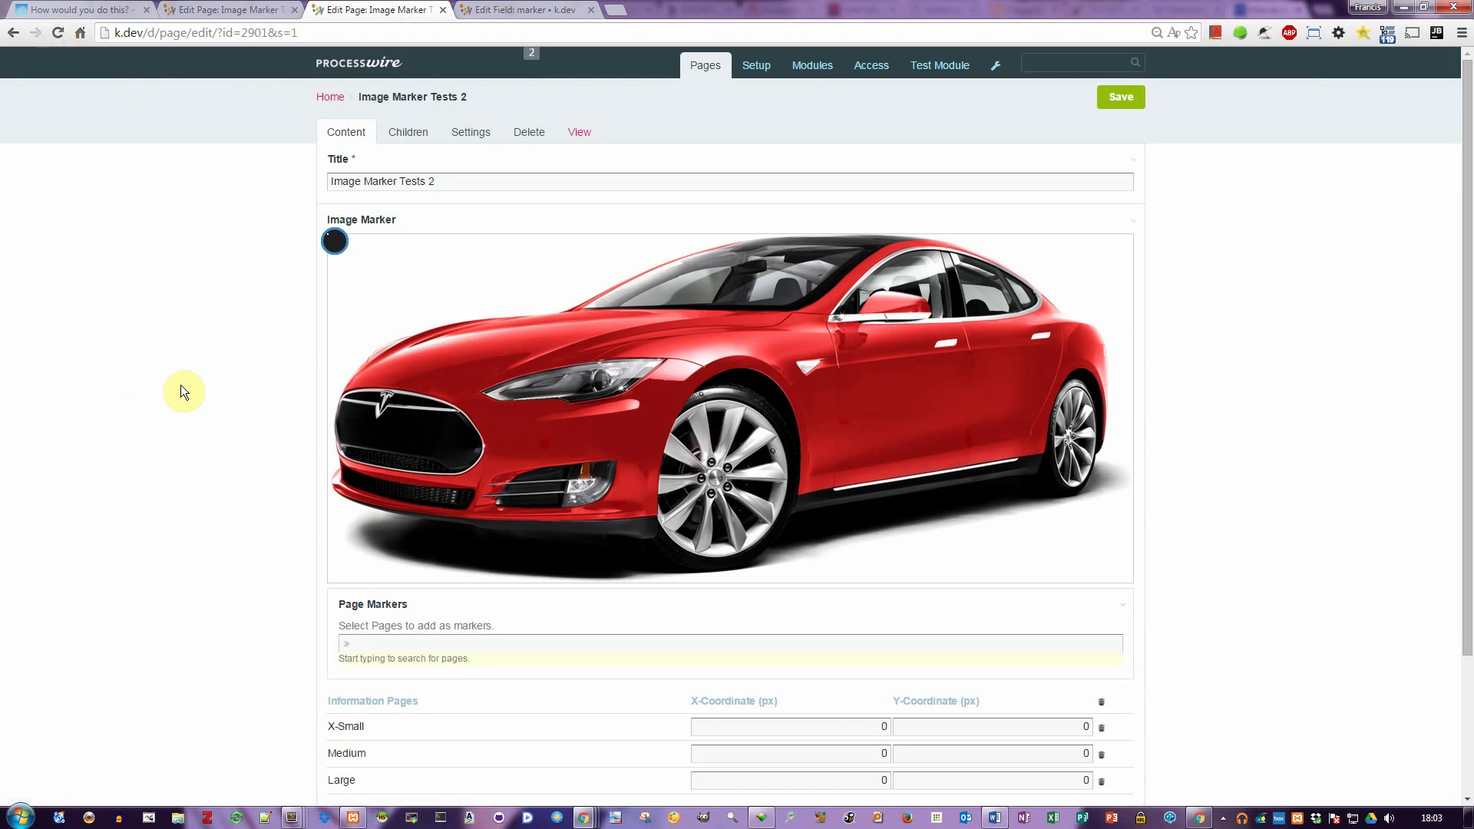
{"action": "left_click", "coordinate": [387, 643]}
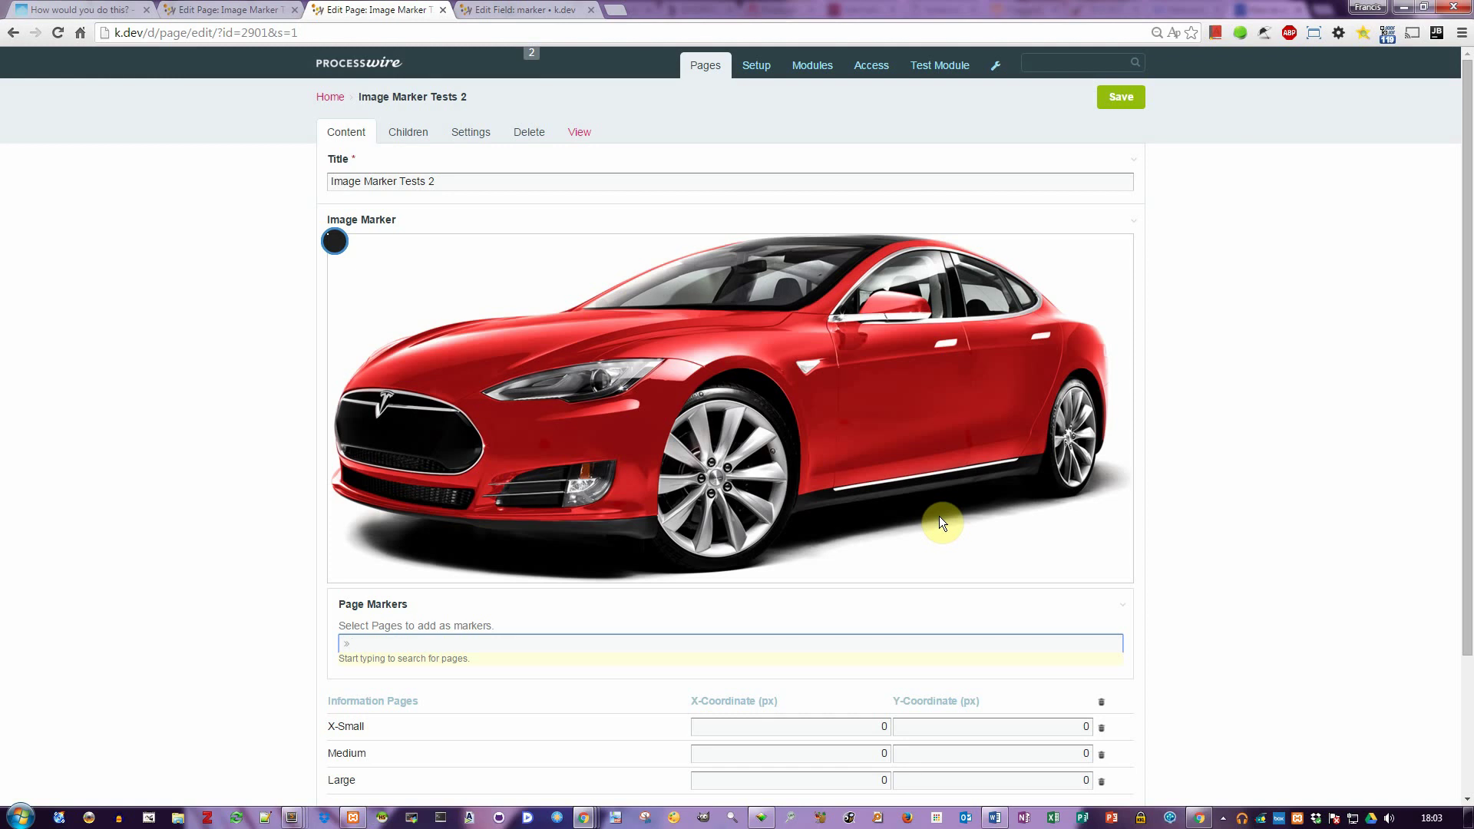
{"action": "type", "text": "Large"}
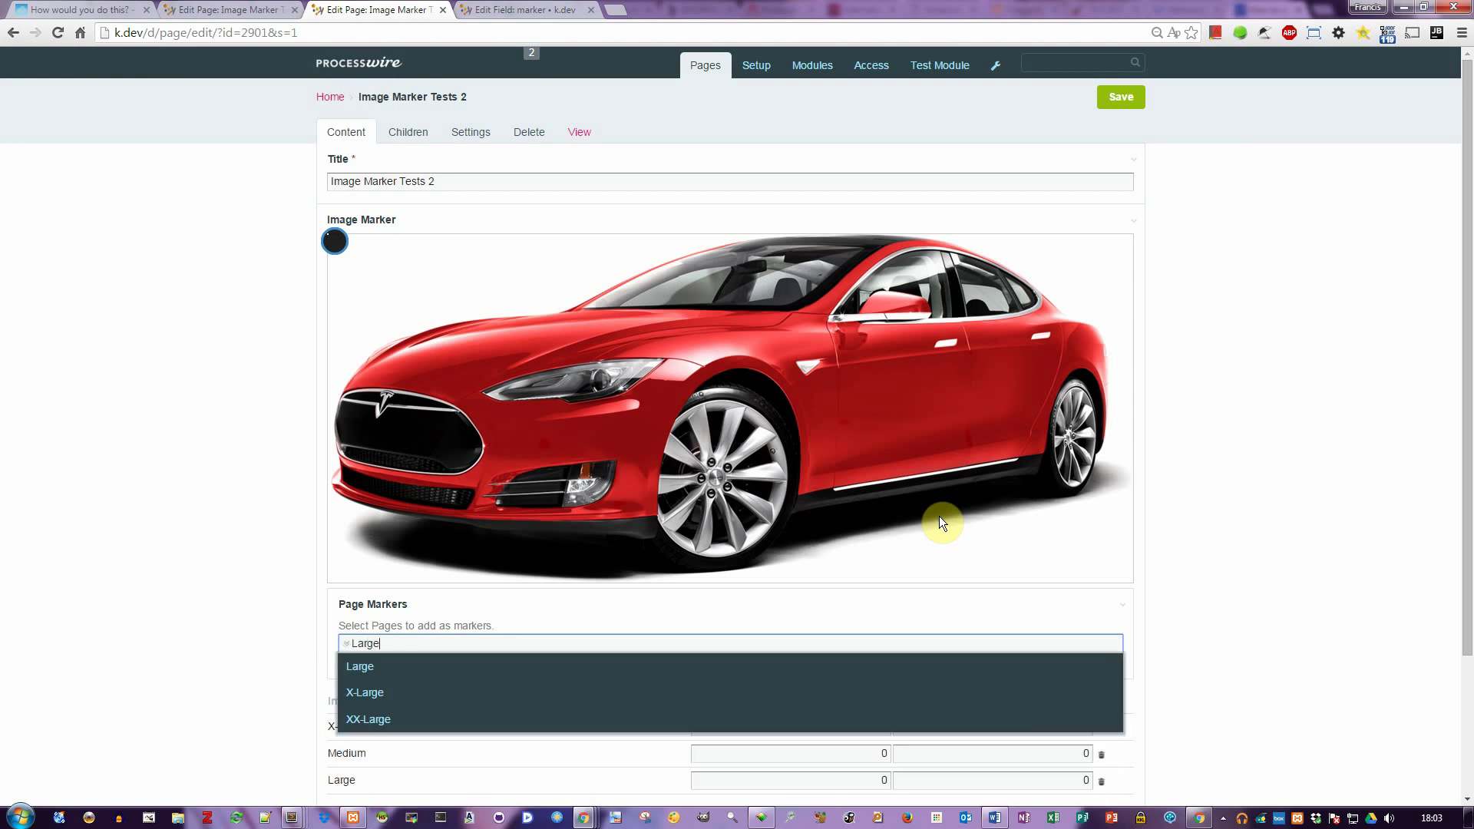
{"action": "left_click", "coordinate": [367, 692]}
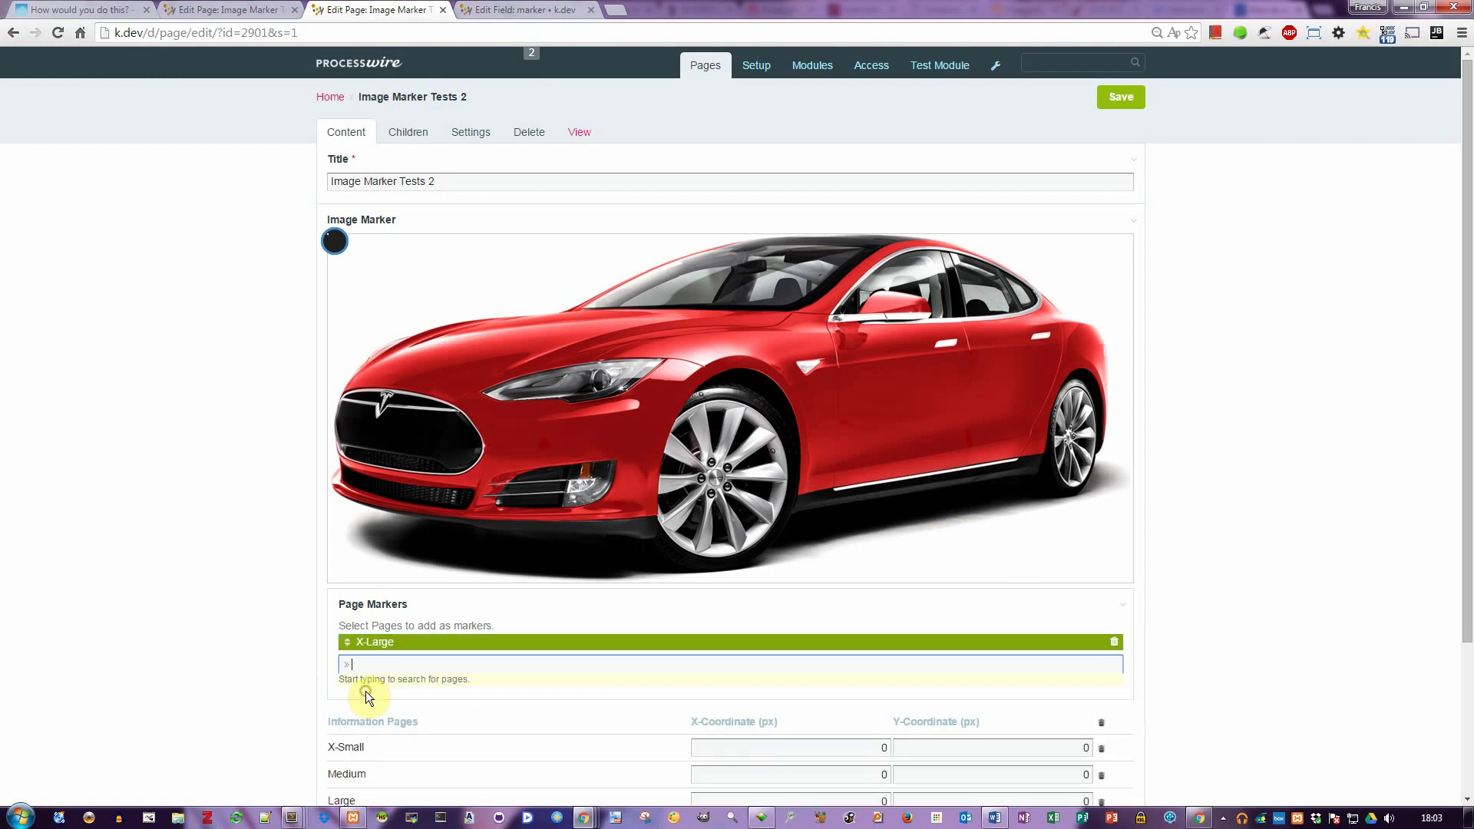
{"action": "left_click", "coordinate": [1121, 97]}
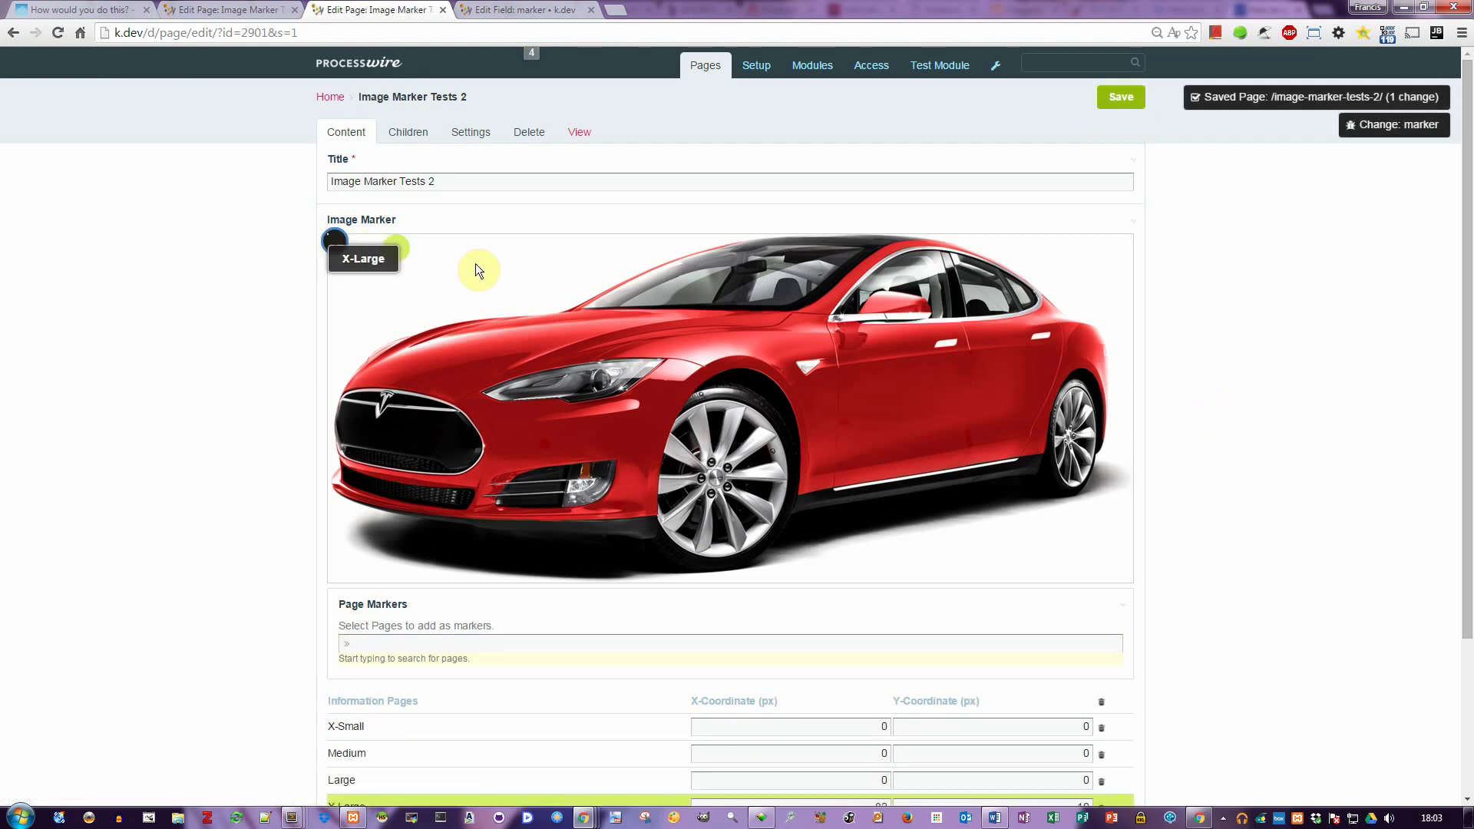
- Place the markers on the car at about X-Large 898, 246 px, Large 583, 46, Medium 352, 290 and X-Small 116, 184, and save
{"action": "left_click_drag", "start_coordinate": [901, 379], "coordinate": [954, 413]}
{"action": "left_click_drag", "start_coordinate": [335, 241], "coordinate": [747, 281]}
{"action": "left_click_drag", "start_coordinate": [339, 246], "coordinate": [578, 443]}
{"action": "mouse_move", "coordinate": [335, 244]}
{"action": "left_mouse_down"}
{"action": "mouse_move", "coordinate": [371, 279]}
{"action": "mouse_move", "coordinate": [336, 250]}
{"action": "mouse_move", "coordinate": [357, 247]}
{"action": "mouse_move", "coordinate": [417, 372]}
{"action": "left_mouse_up"}
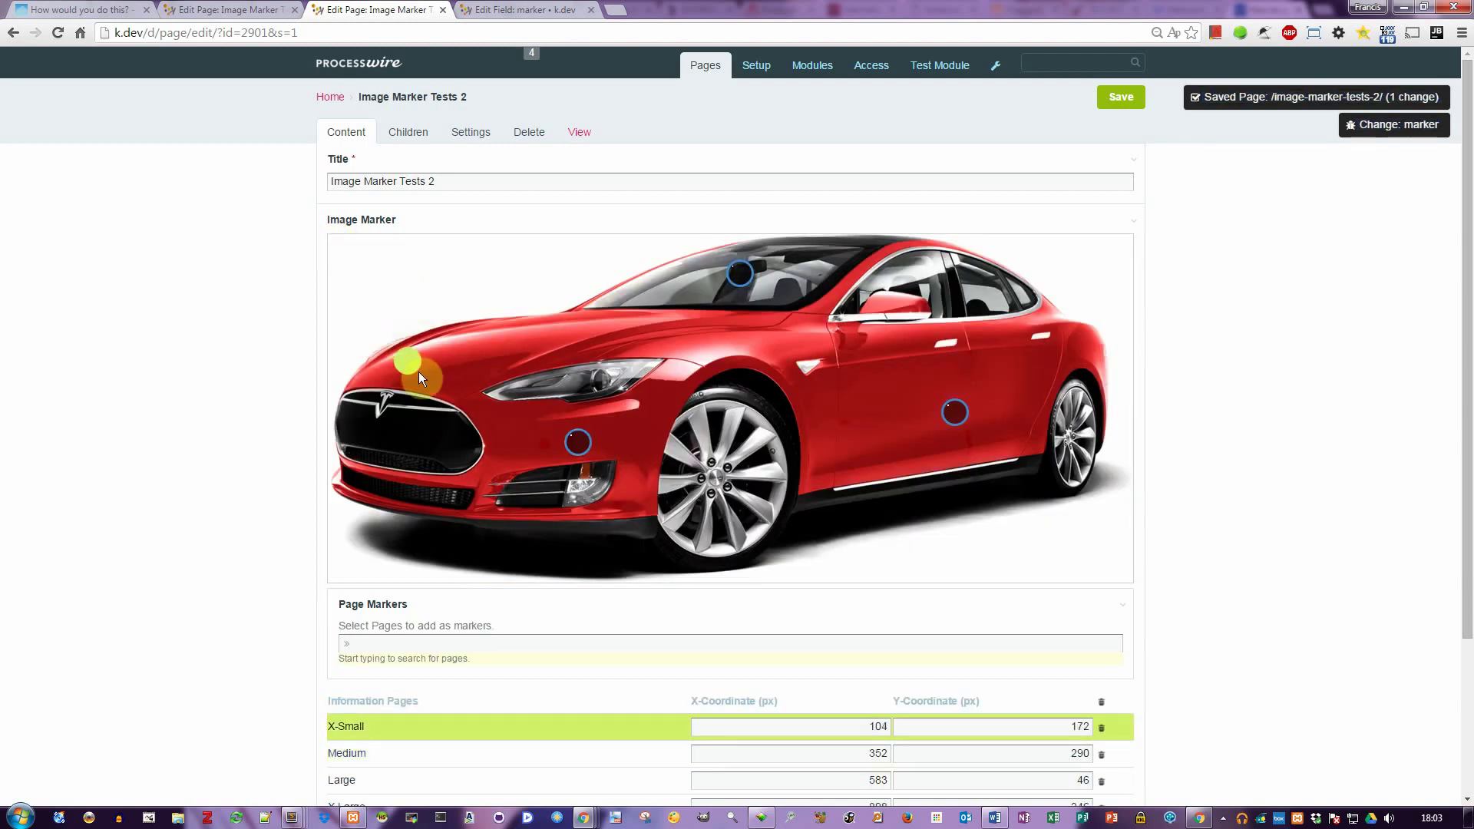
{"action": "left_click", "coordinate": [1121, 96]}
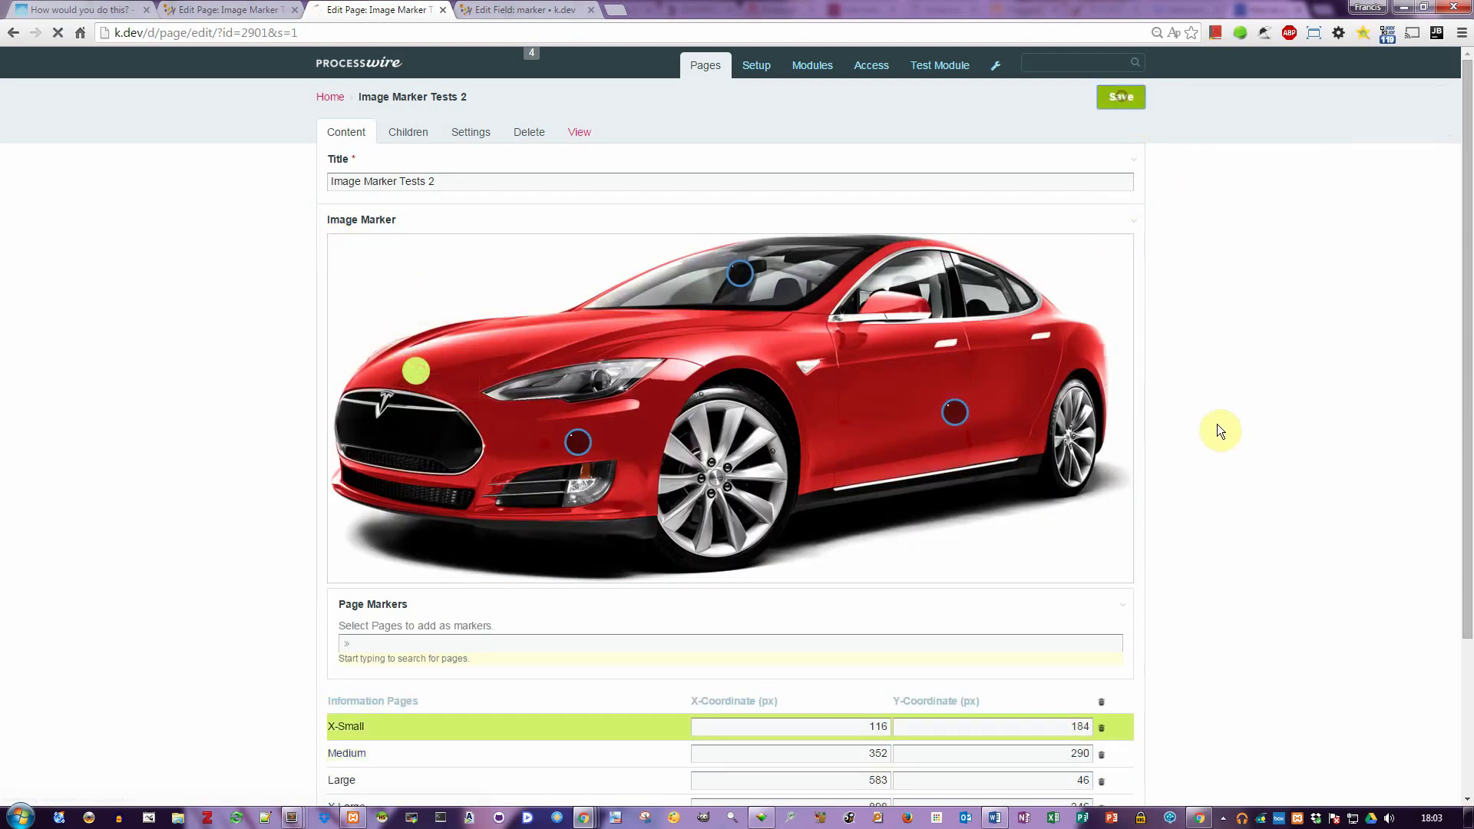
{"action": "scroll", "coordinate": [1190, 437], "scroll_direction": "down", "scroll_amount": 3}
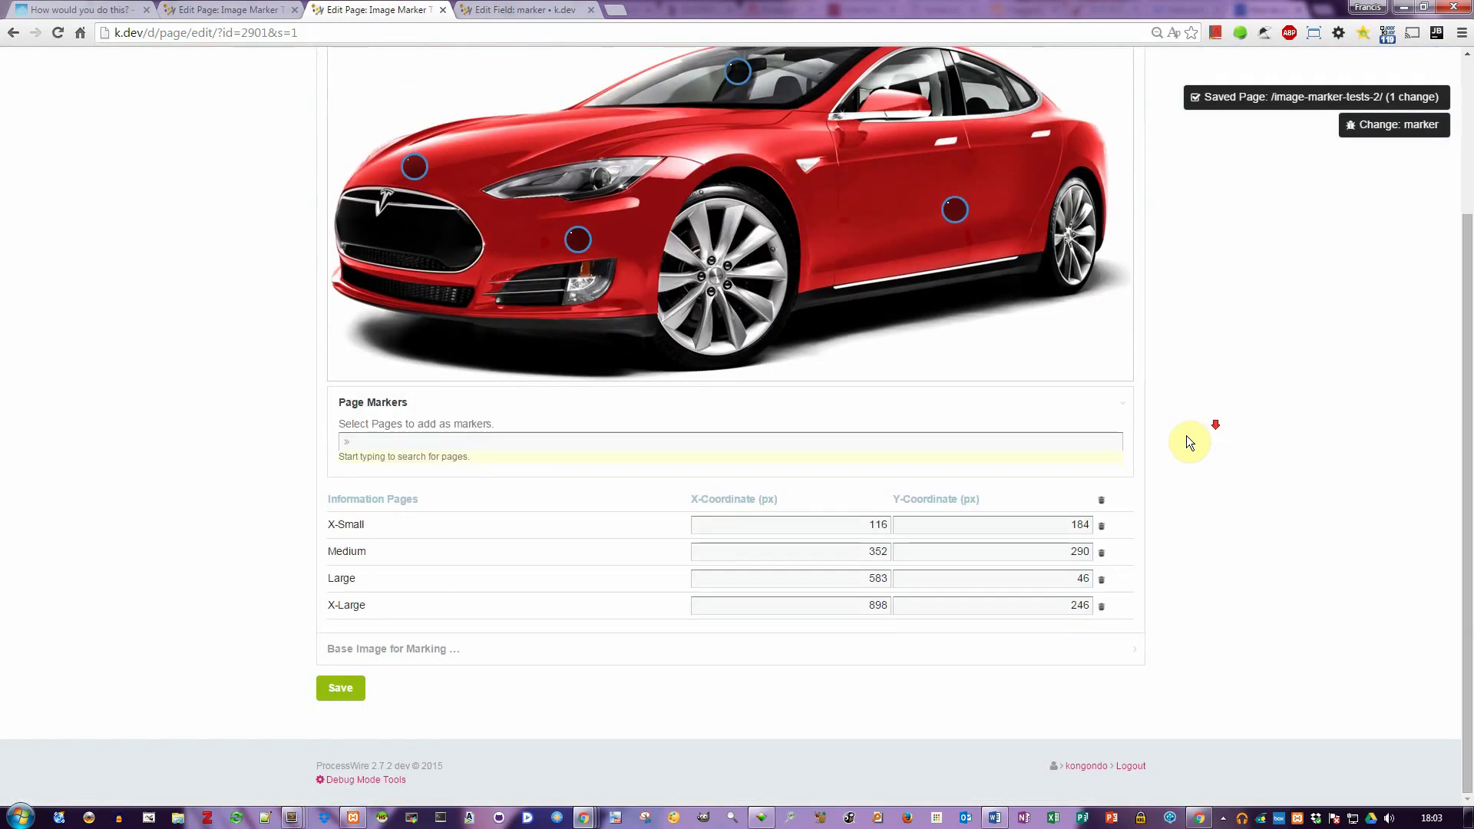
{"action": "left_click", "coordinate": [409, 579]}
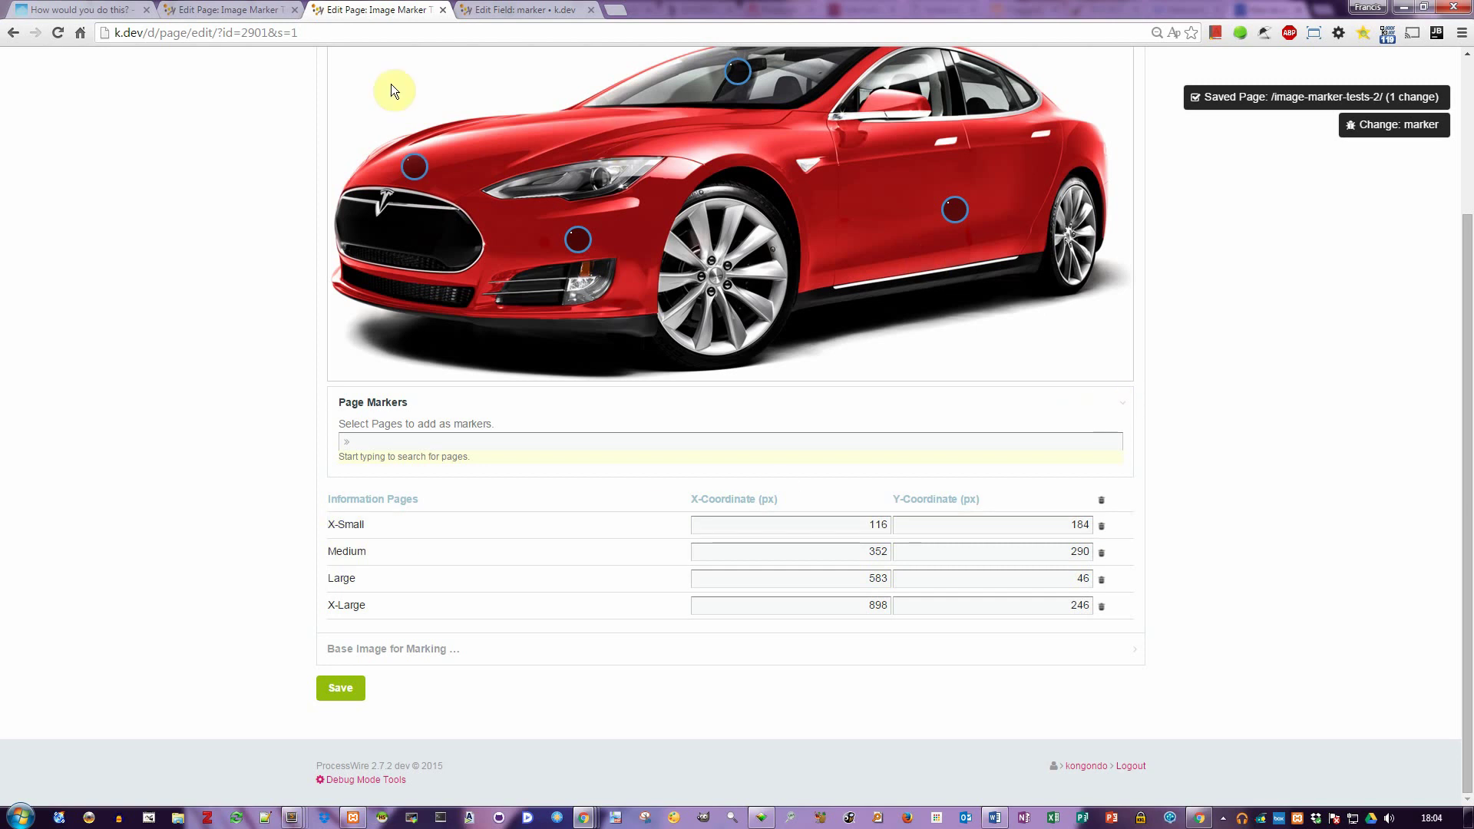
- On the Image Marker Tests world map page, move Medium to about 443, 356 px, Colours to 289, 267 and About Us to 1045, 55, and save
{"action": "left_click", "coordinate": [230, 10]}
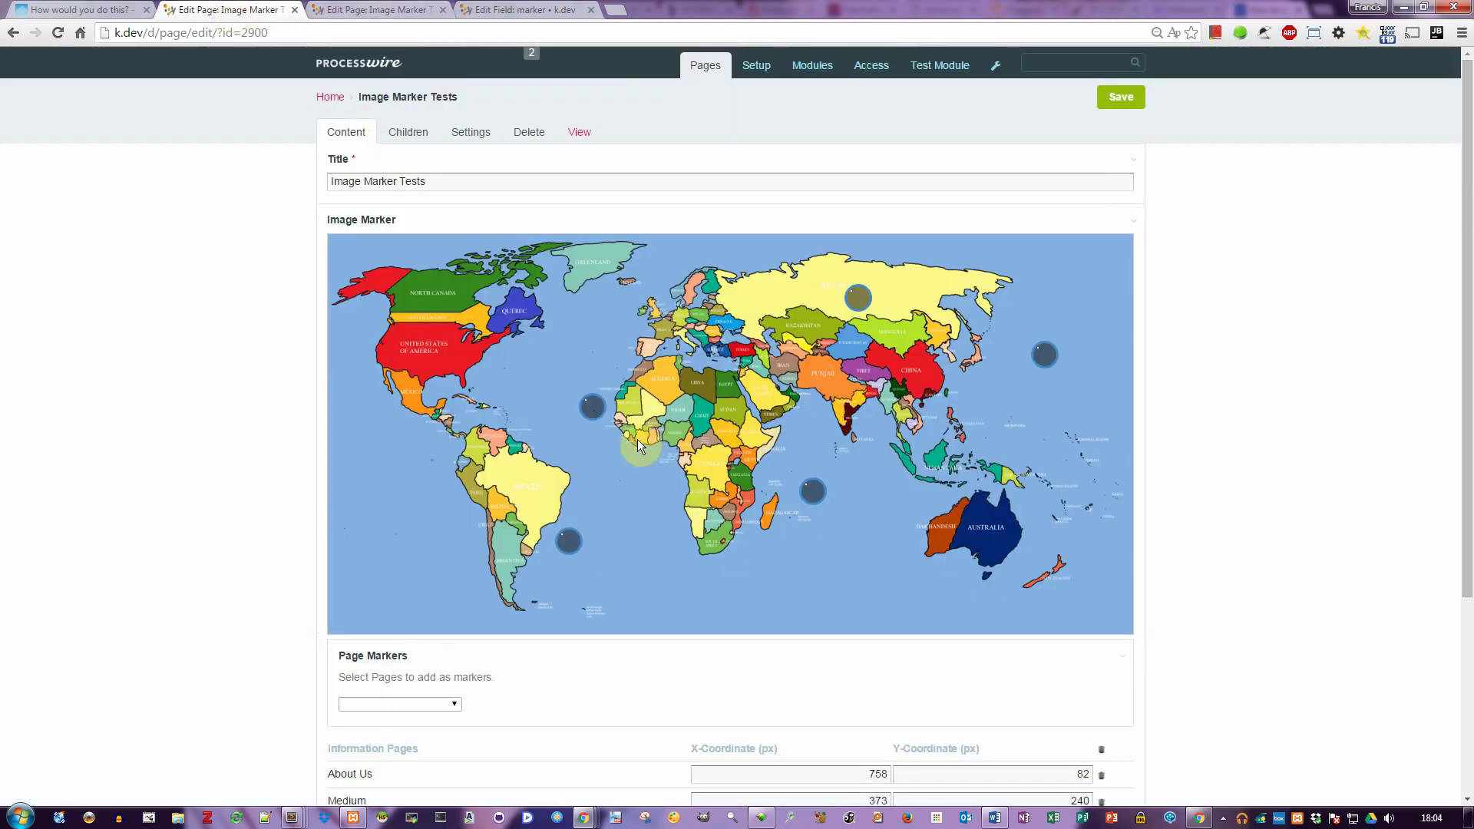
{"action": "left_click_drag", "start_coordinate": [592, 408], "coordinate": [629, 504]}
{"action": "mouse_move", "coordinate": [568, 541]}
{"action": "left_mouse_down"}
{"action": "mouse_move", "coordinate": [528, 477]}
{"action": "mouse_move", "coordinate": [537, 423]}
{"action": "left_mouse_up"}
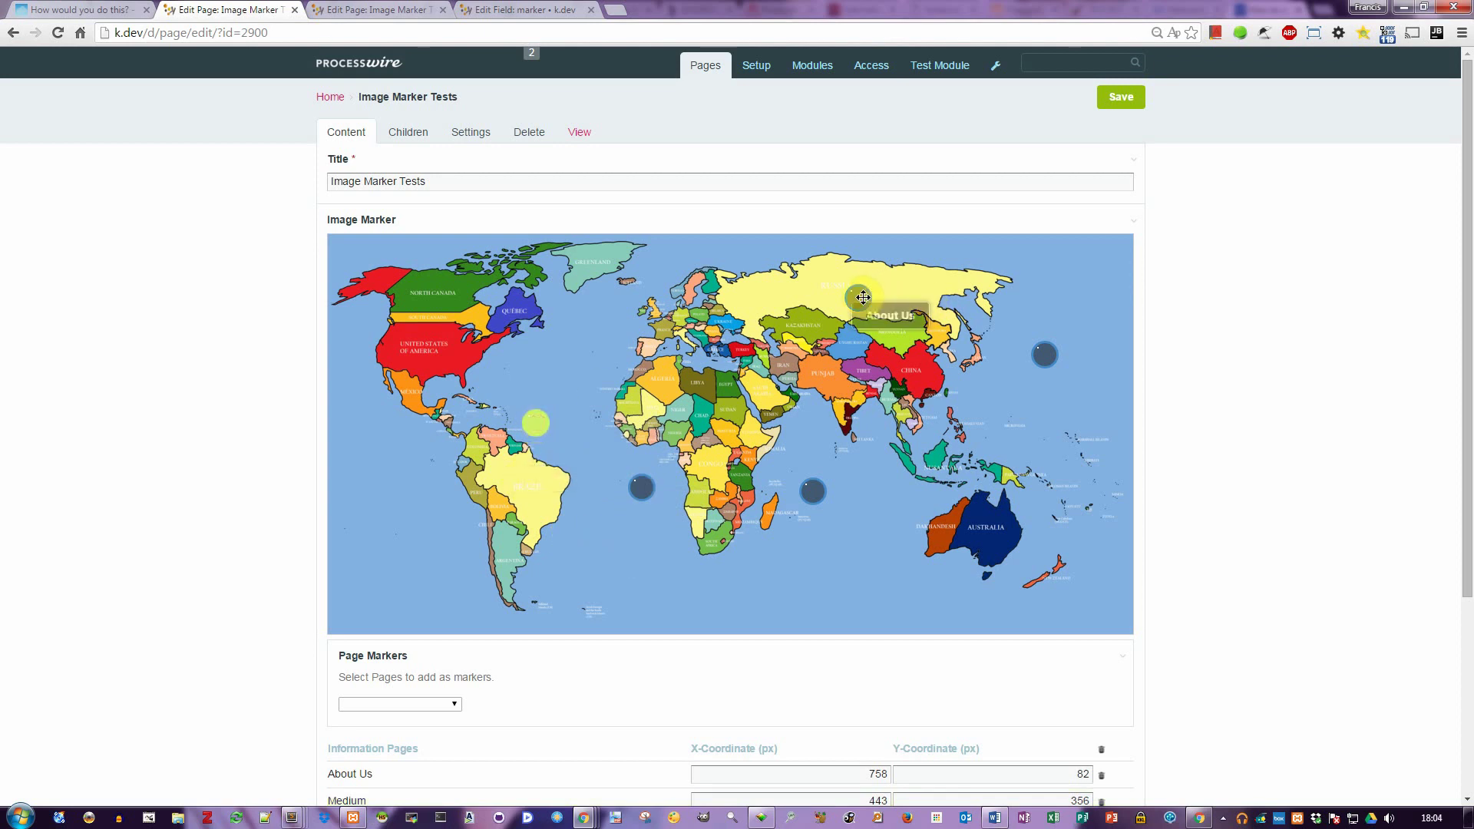
{"action": "left_click_drag", "start_coordinate": [858, 297], "coordinate": [1058, 279]}
{"action": "left_click", "coordinate": [1119, 97]}
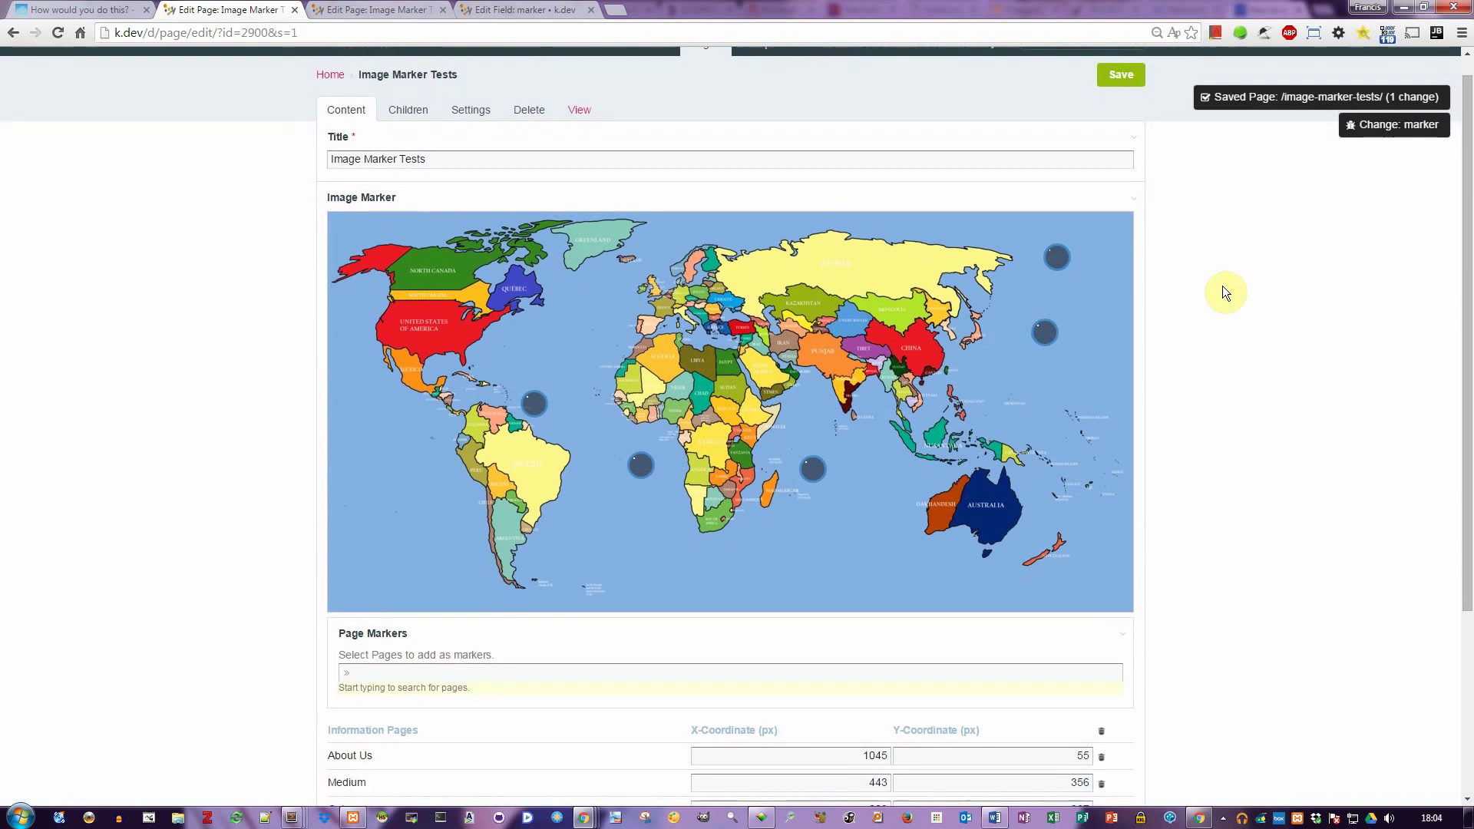
{"action": "scroll", "coordinate": [1457, 192], "scroll_direction": "down", "scroll_amount": 1}
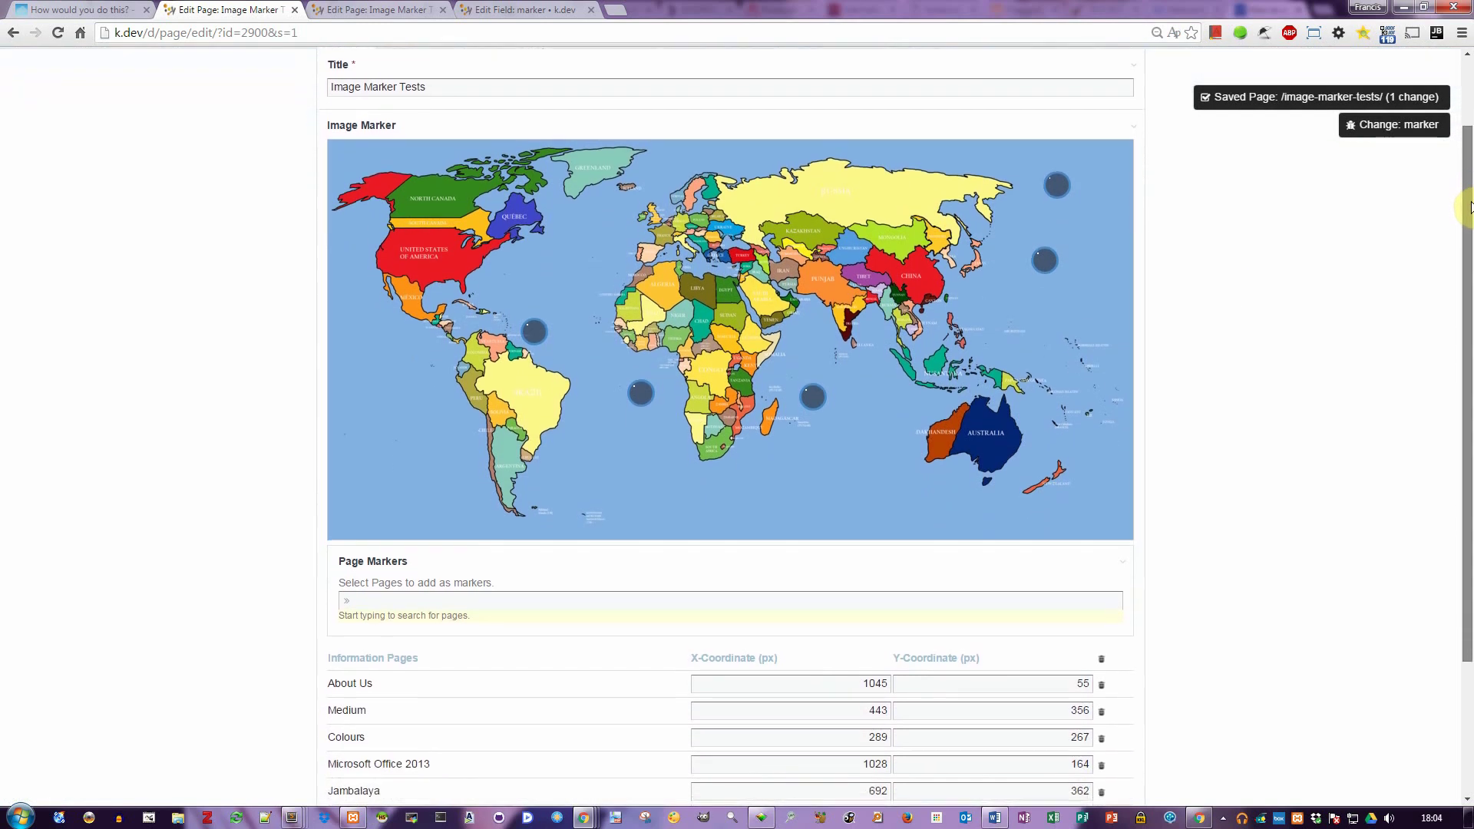